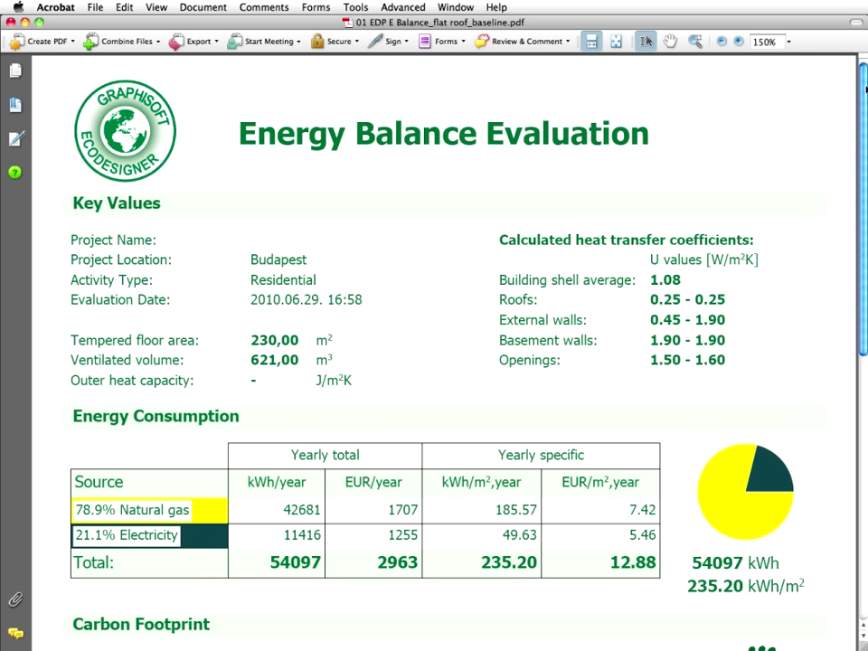
Examine the baseline energy report and inspect the Amani Residence model in 3D and in its ground and first floor plans
{"action": "left_click_drag", "start_coordinate": [863, 88], "coordinate": [863, 425]}
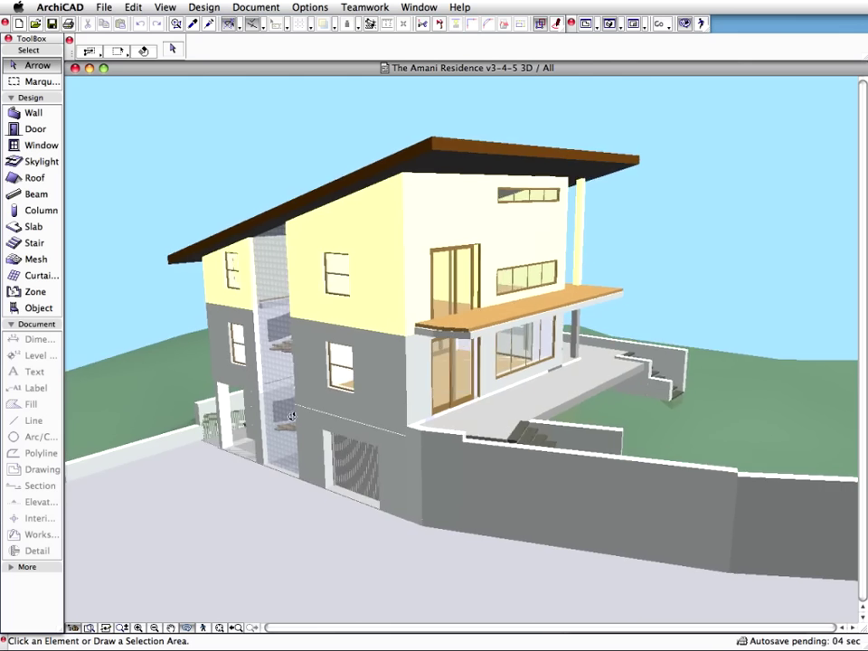
{"action": "middle_click_drag", "start_coordinate": [289, 416], "coordinate": [786, 427], "text": "shift"}
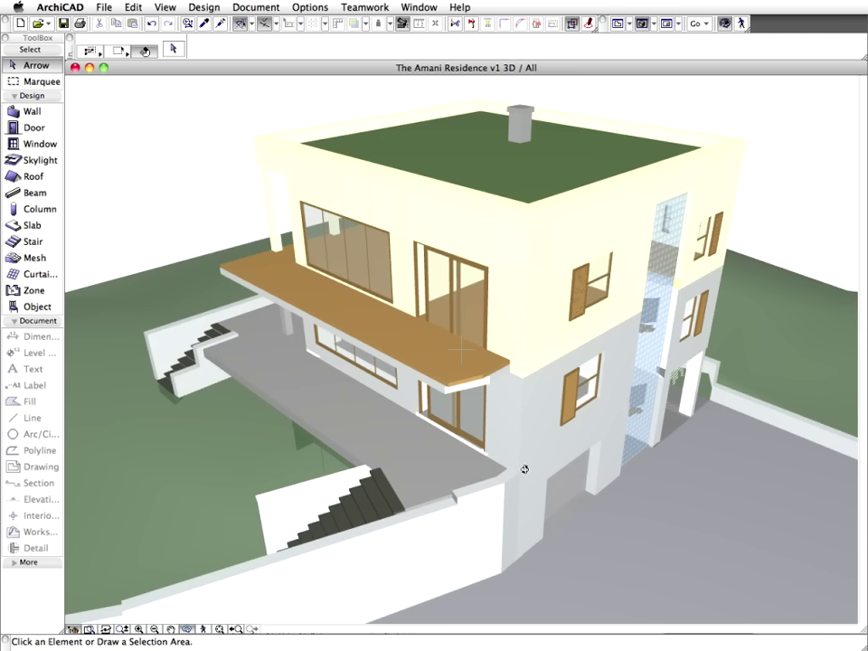
{"action": "left_click_drag", "start_coordinate": [525, 469], "coordinate": [511, 494]}
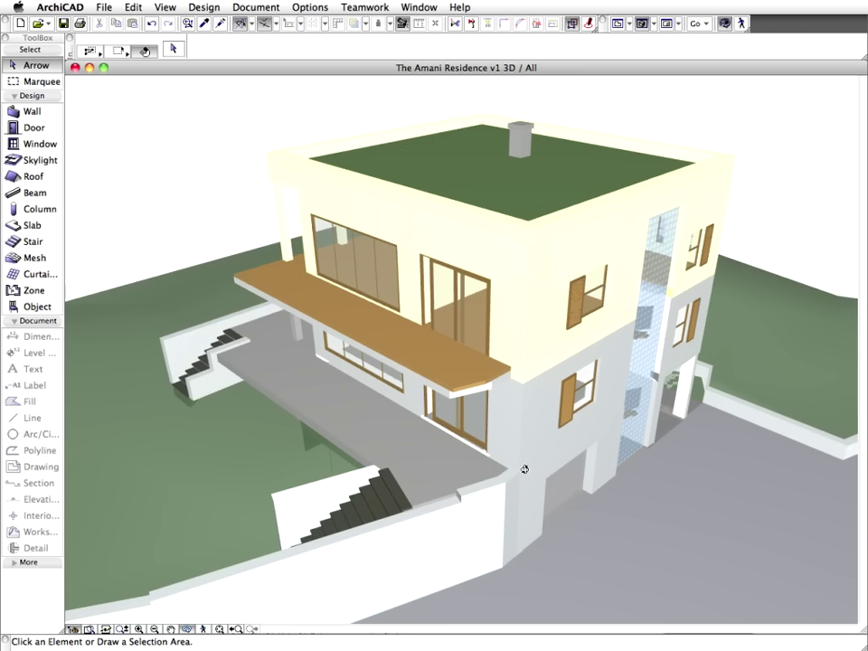
{"action": "scroll", "coordinate": [512, 494], "scroll_direction": "down", "scroll_amount": 10}
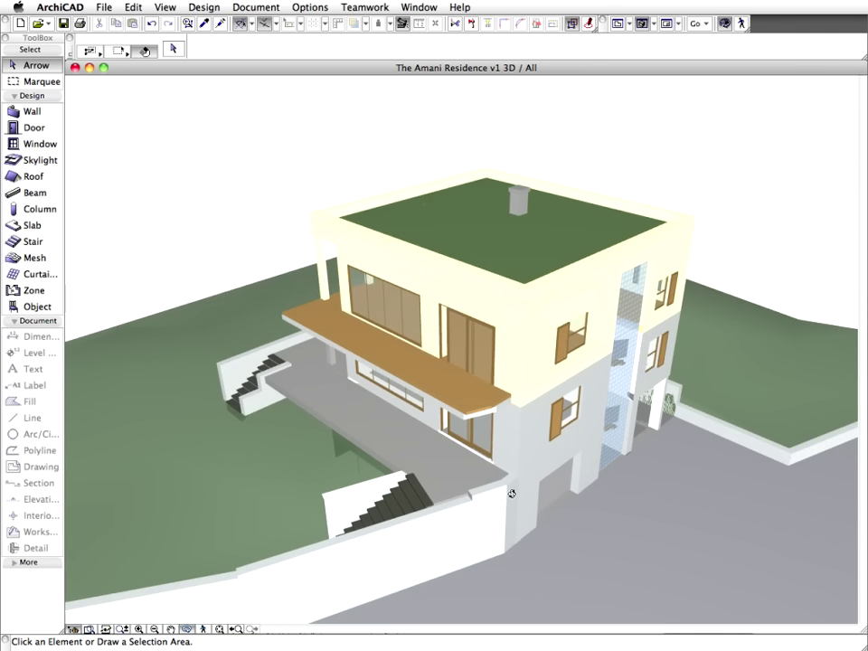
{"action": "left_click_drag", "start_coordinate": [511, 494], "coordinate": [602, 488]}
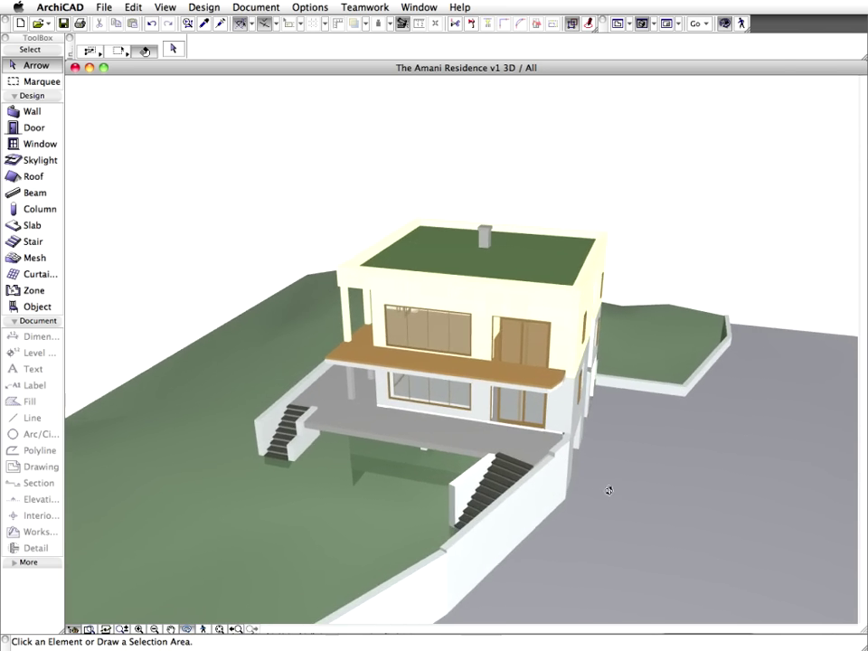
{"action": "key", "text": "F2"}
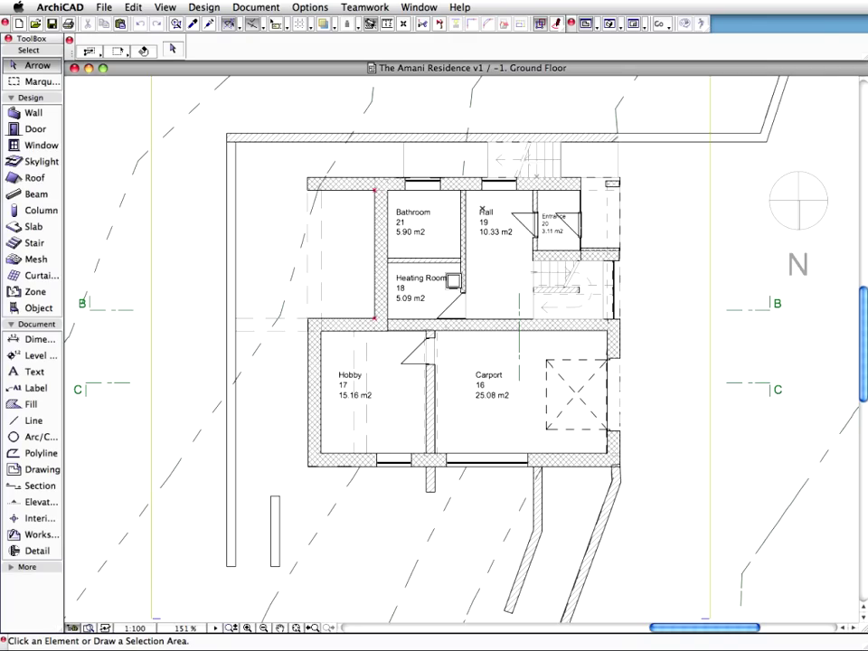
{"action": "key", "text": "super+Up"}
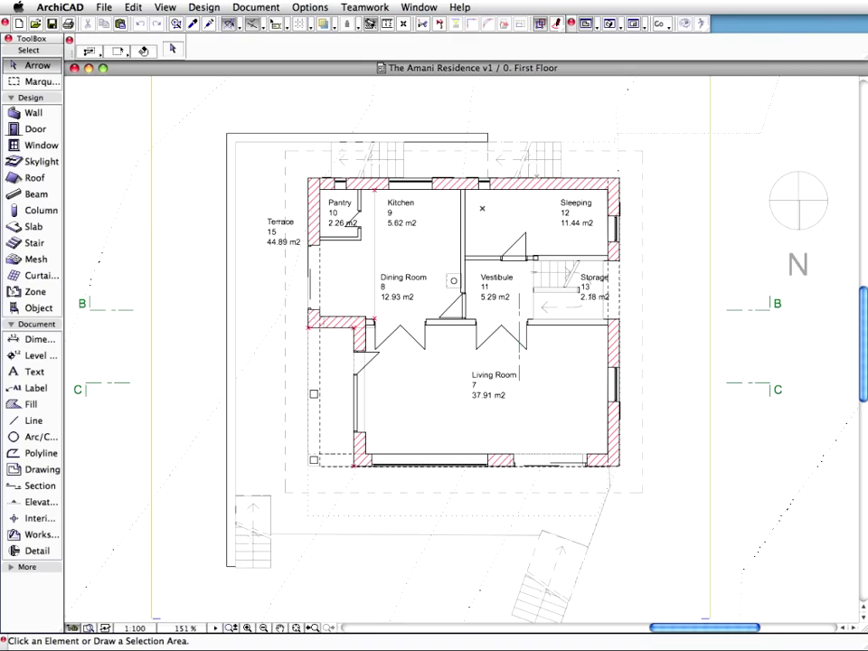
{"action": "key", "text": "F3"}
{"action": "left_click_drag", "start_coordinate": [616, 490], "coordinate": [846, 464]}
{"action": "left_click_drag", "start_coordinate": [348, 465], "coordinate": [451, 471]}
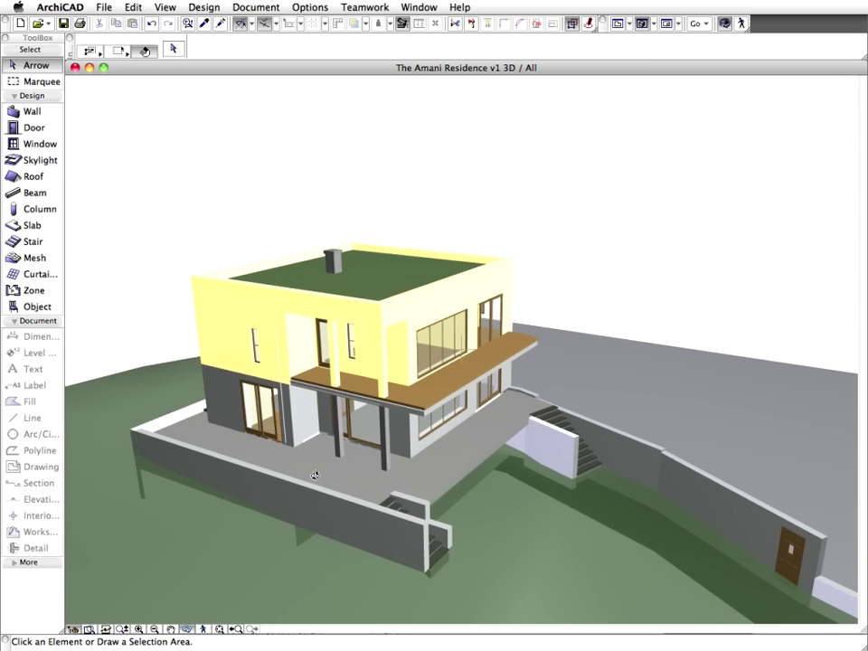
{"action": "scroll", "coordinate": [241, 449], "scroll_direction": "up", "scroll_amount": 5}
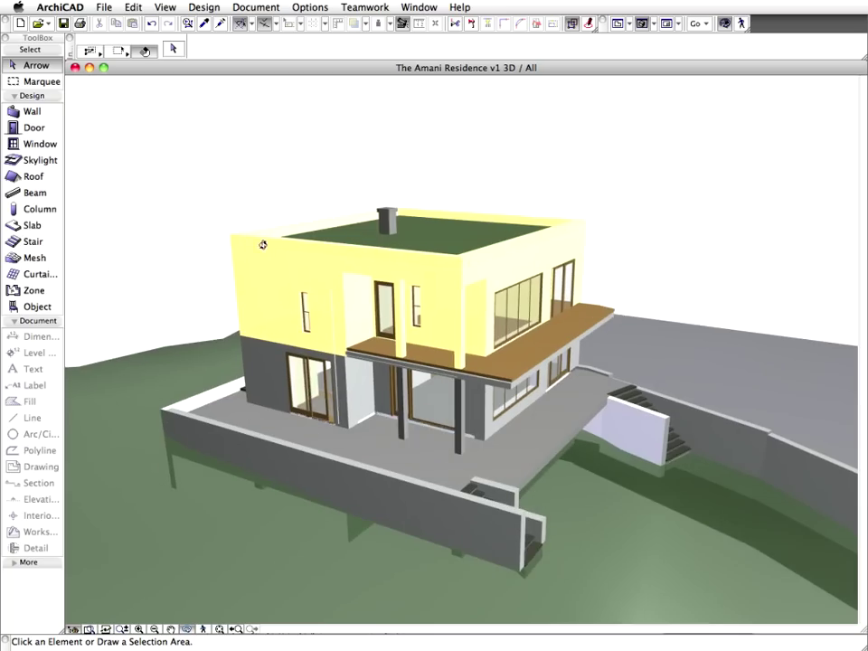
{"action": "scroll", "coordinate": [233, 549], "scroll_direction": "up", "scroll_amount": 2}
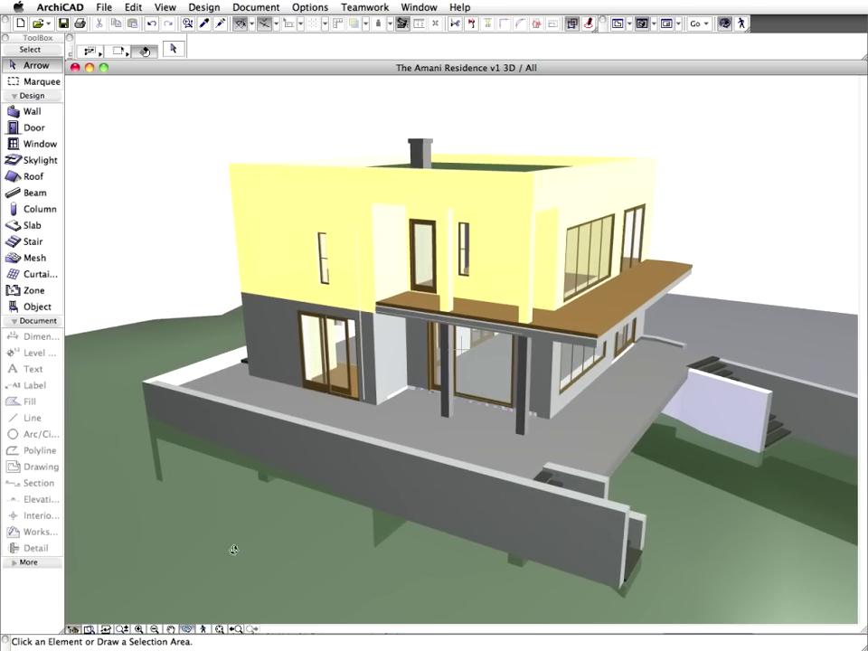
Run the EcoDesigner energy evaluation for the building and review its energy consumption, carbon footprint and monthly balance
{"action": "left_click", "coordinate": [195, 6]}
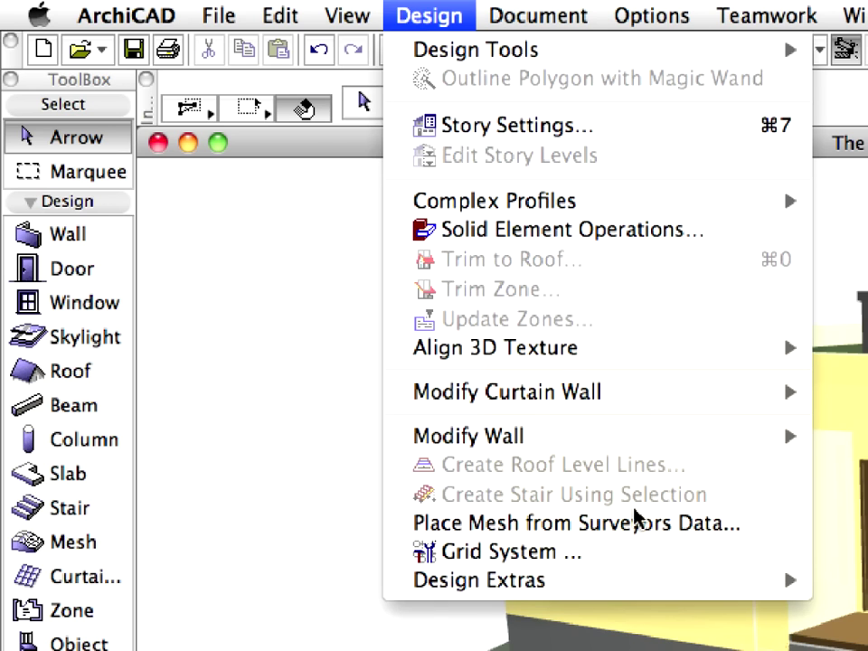
{"action": "mouse_move", "coordinate": [665, 586]}
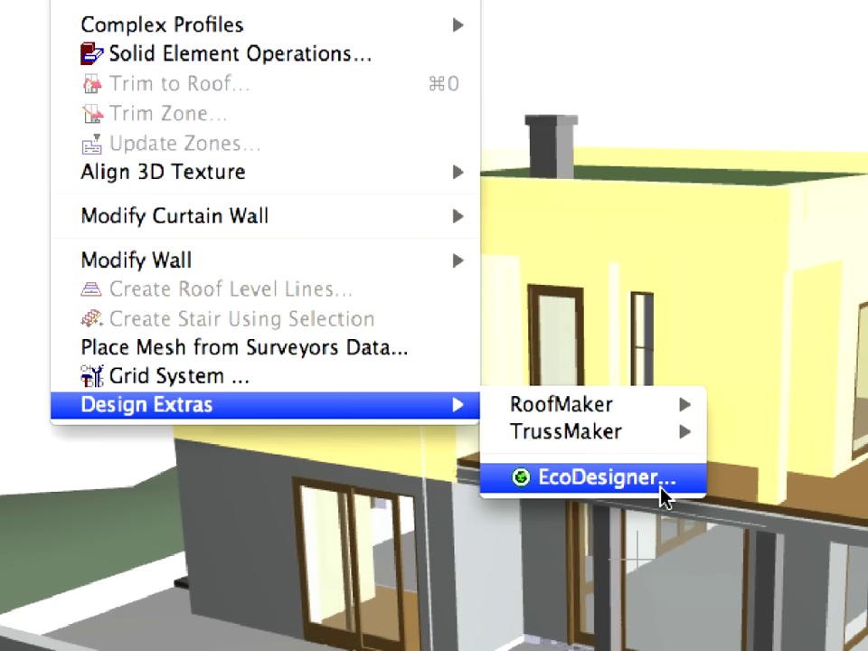
{"action": "left_click", "coordinate": [661, 488]}
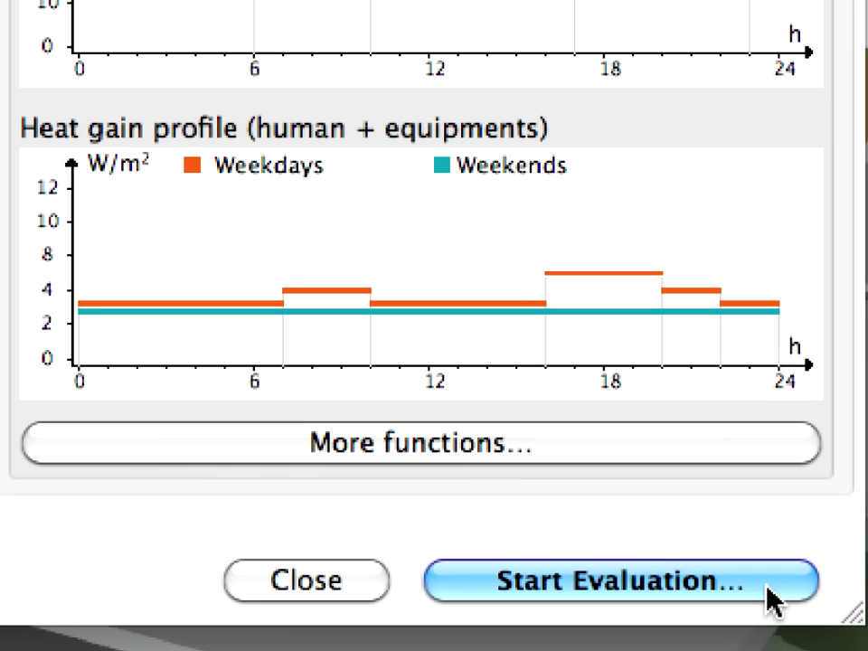
{"action": "left_click", "coordinate": [769, 580]}
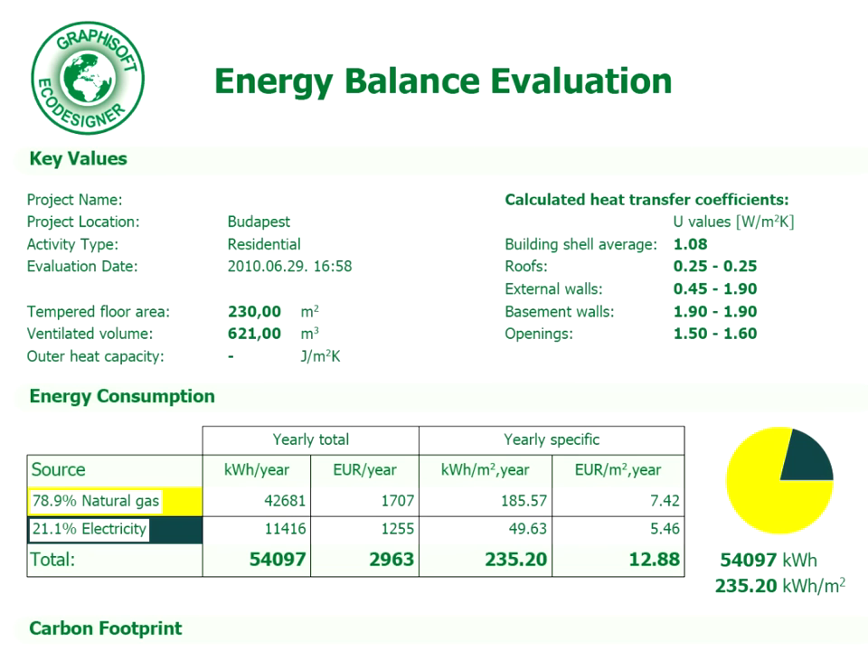
{"action": "scroll", "coordinate": [434, 325], "scroll_direction": "down", "scroll_amount": 5}
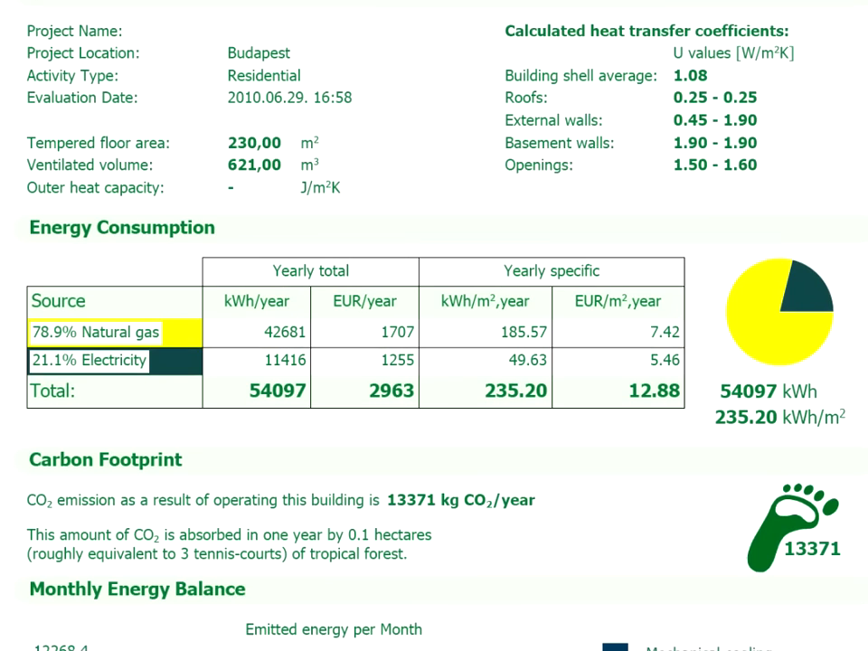
{"action": "scroll", "coordinate": [434, 325], "scroll_direction": "down", "scroll_amount": 1}
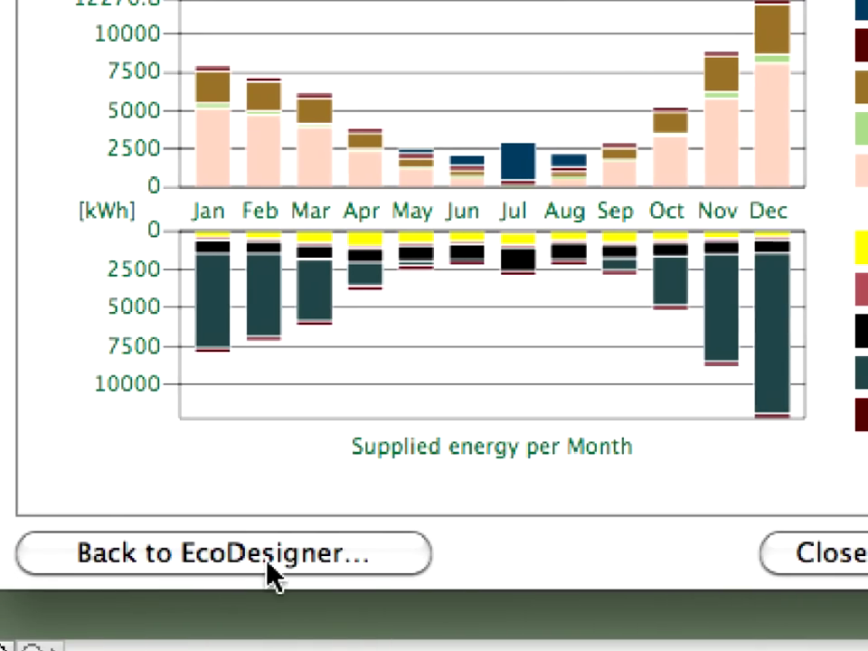
Return from the report to the EcoDesigner settings and sort the building shell elements by building structure in descending order
{"action": "left_click", "coordinate": [403, 556]}
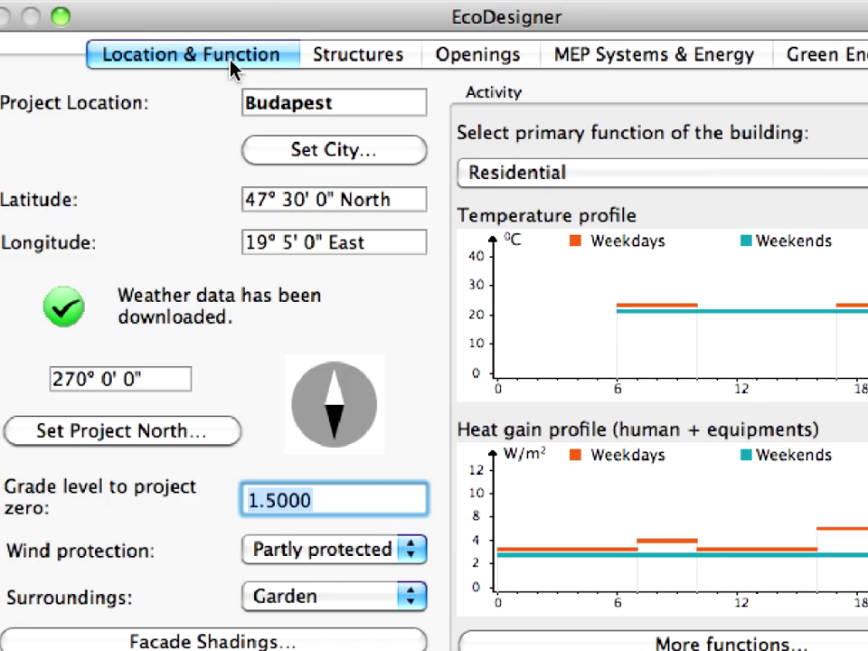
{"action": "left_click", "coordinate": [358, 56]}
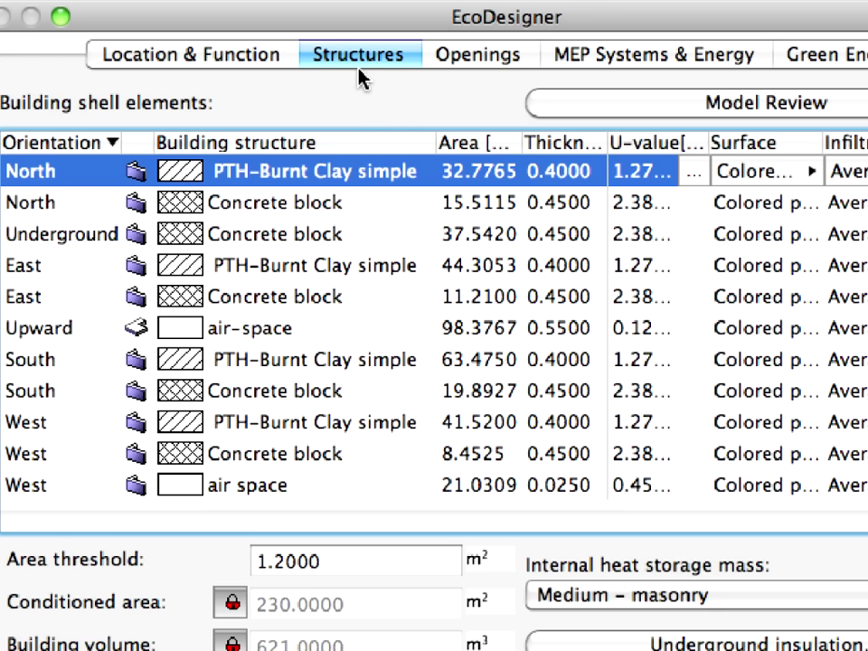
{"action": "left_click", "coordinate": [370, 145]}
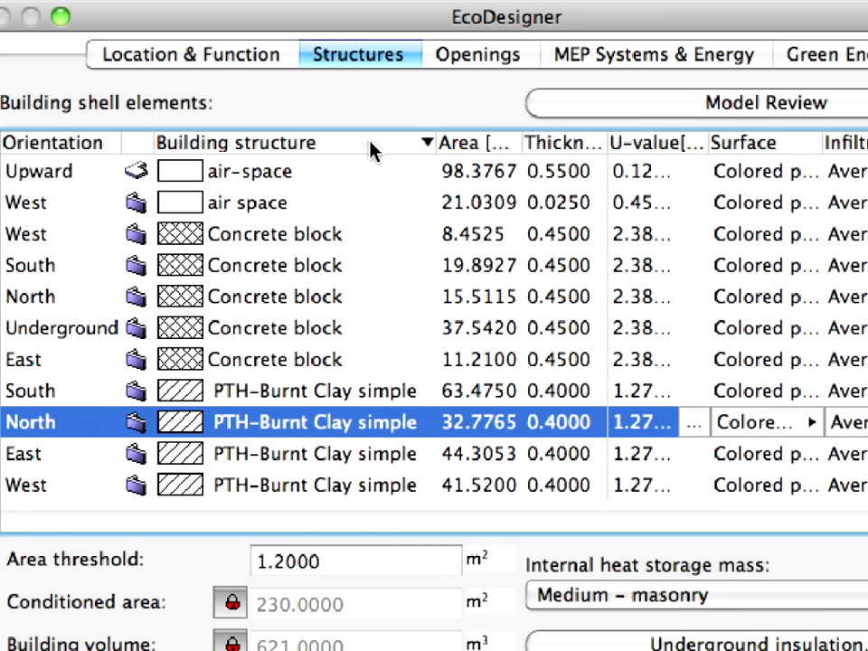
{"action": "left_click", "coordinate": [427, 149]}
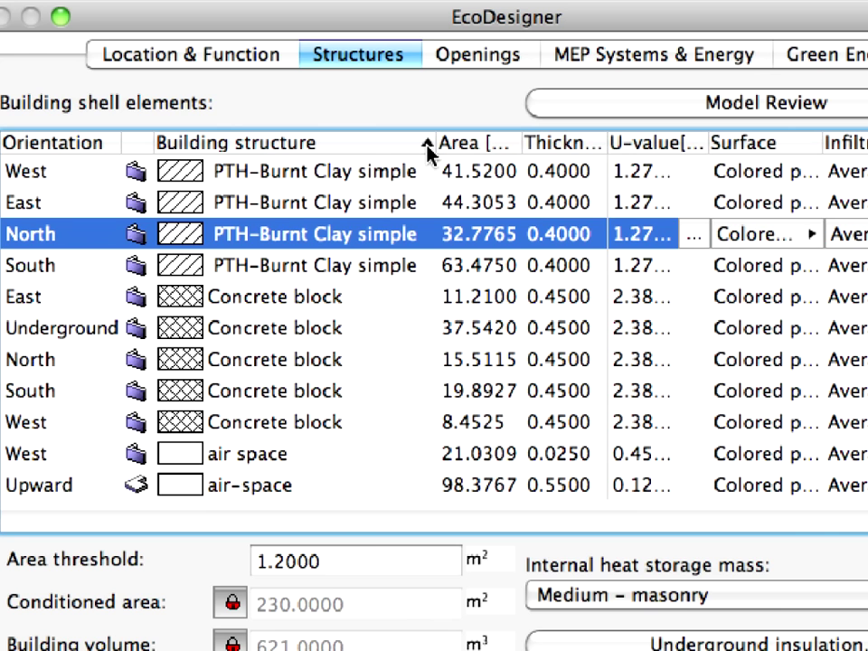
Assign the burnt clay catalog material SOLID BRICK 1 to the masonry fill of the four PTH-Burnt Clay simple walls
{"action": "left_click", "coordinate": [377, 175]}
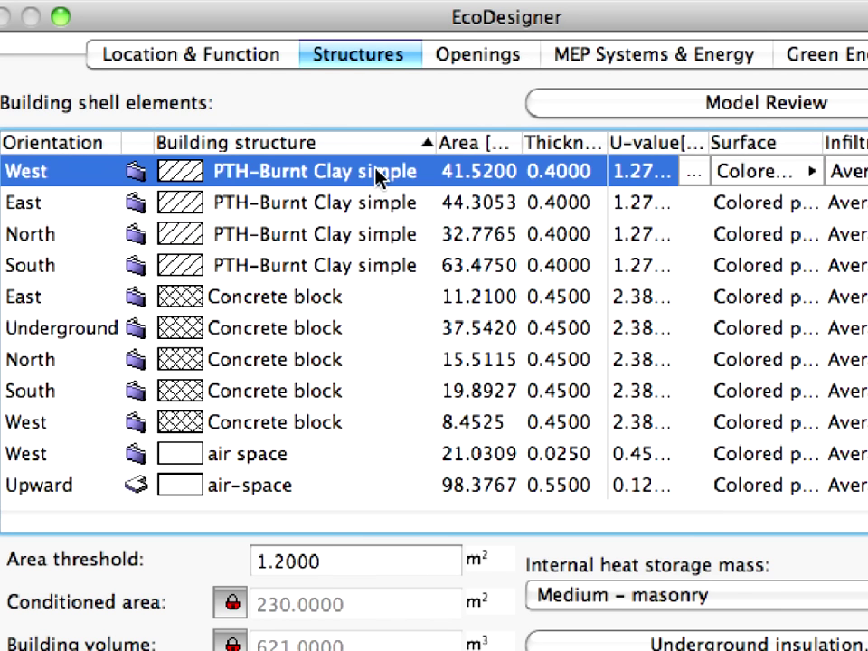
{"action": "left_click_drag", "start_coordinate": [377, 185], "coordinate": [380, 273]}
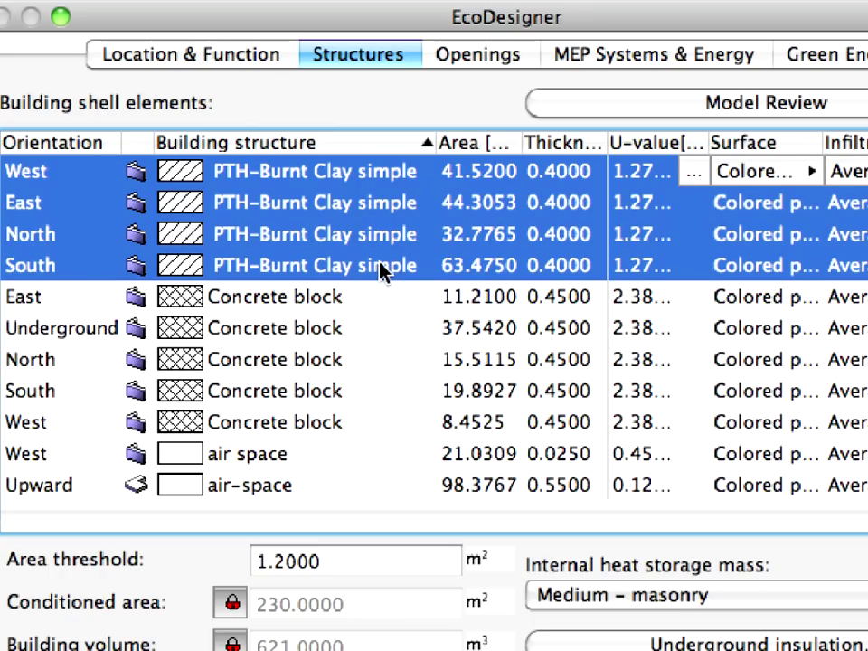
{"action": "left_click", "coordinate": [696, 175]}
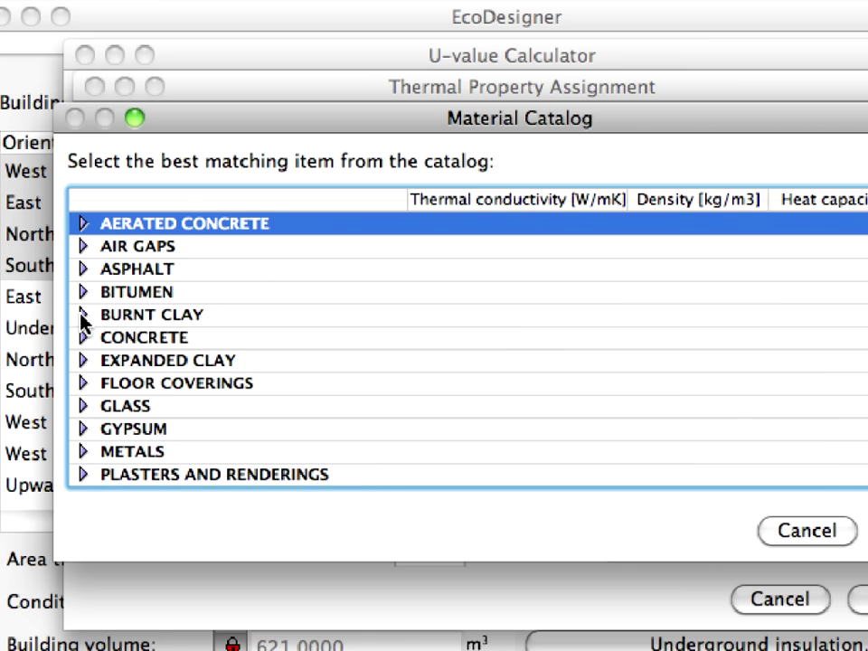
{"action": "left_click", "coordinate": [83, 316]}
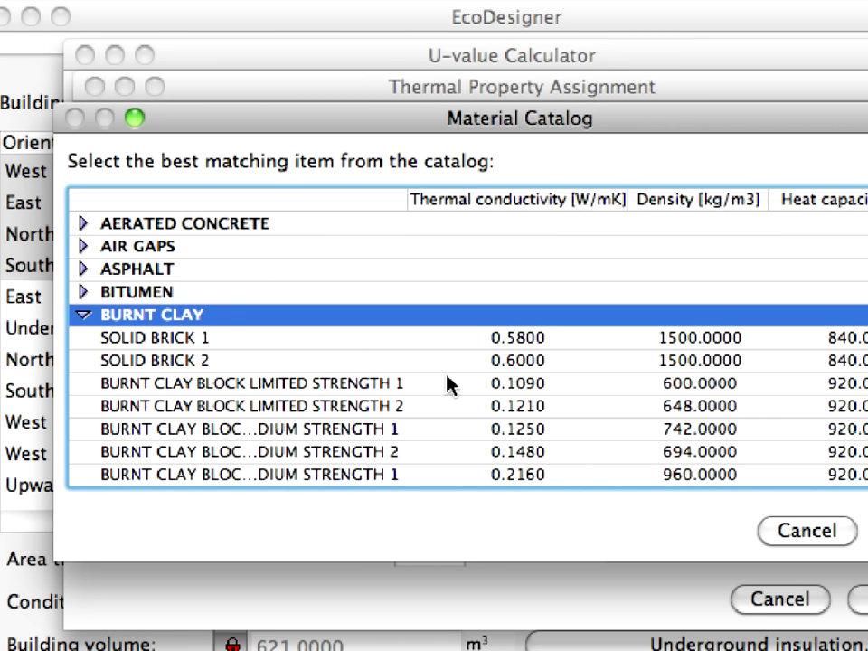
{"action": "scroll", "coordinate": [447, 383], "scroll_direction": "down", "scroll_amount": 3}
{"action": "scroll", "coordinate": [448, 383], "scroll_direction": "down", "scroll_amount": 2}
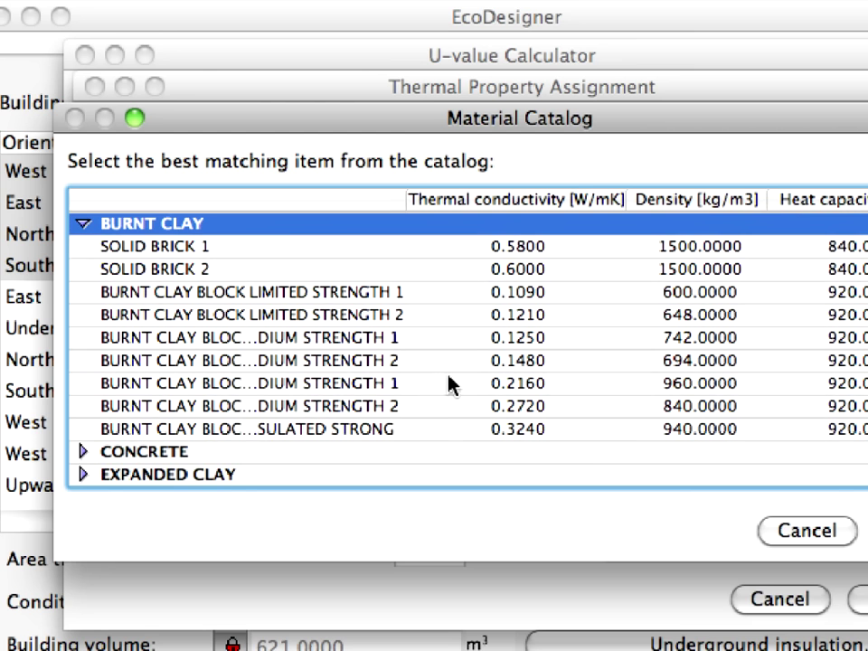
{"action": "left_click", "coordinate": [442, 252]}
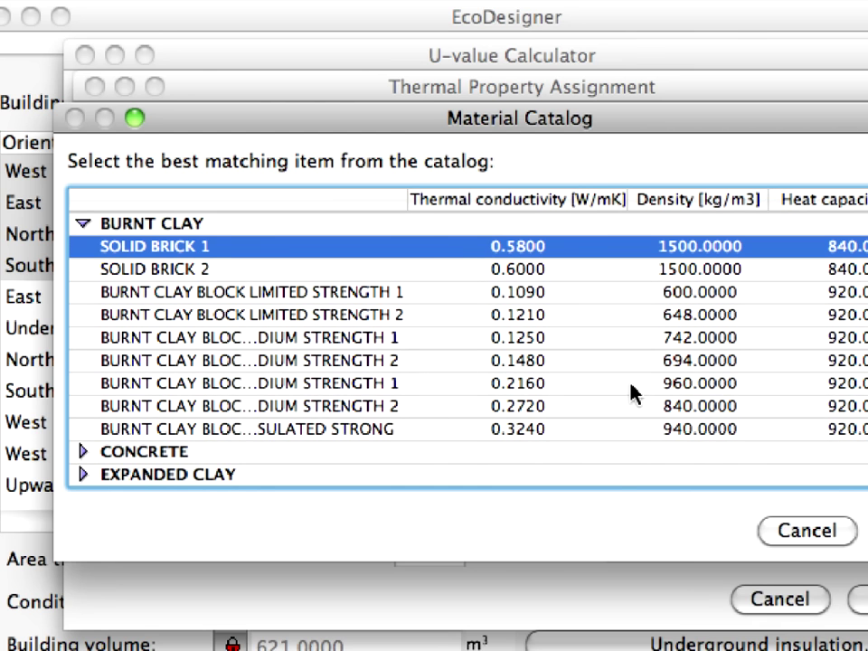
{"action": "key", "text": "Return"}
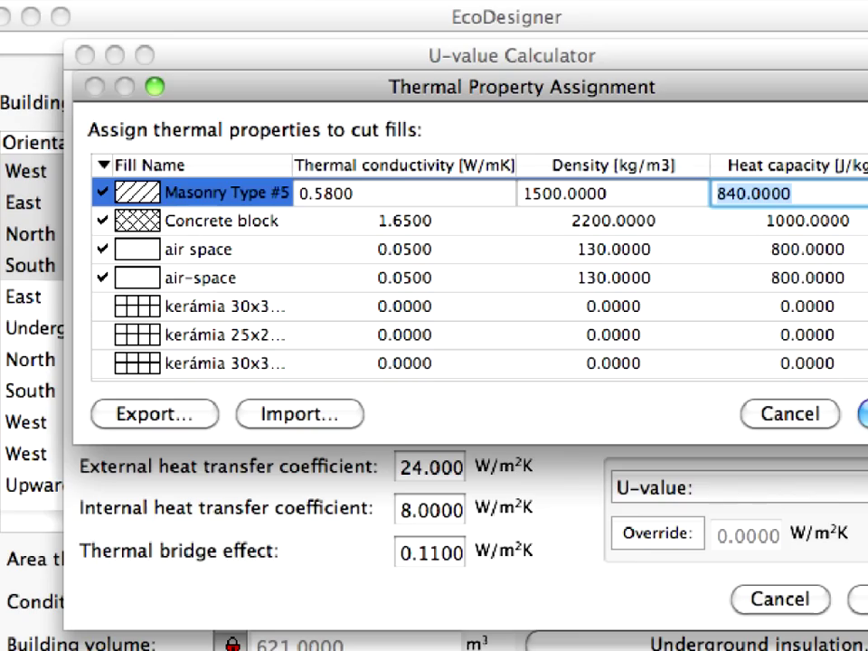
Check the masonry fill's editable thermal conductivity, density and heat capacity fields, and accept the thermal property assignment
{"action": "left_click", "coordinate": [340, 200]}
{"action": "double_click", "coordinate": [341, 200]}
{"action": "left_click", "coordinate": [562, 193]}
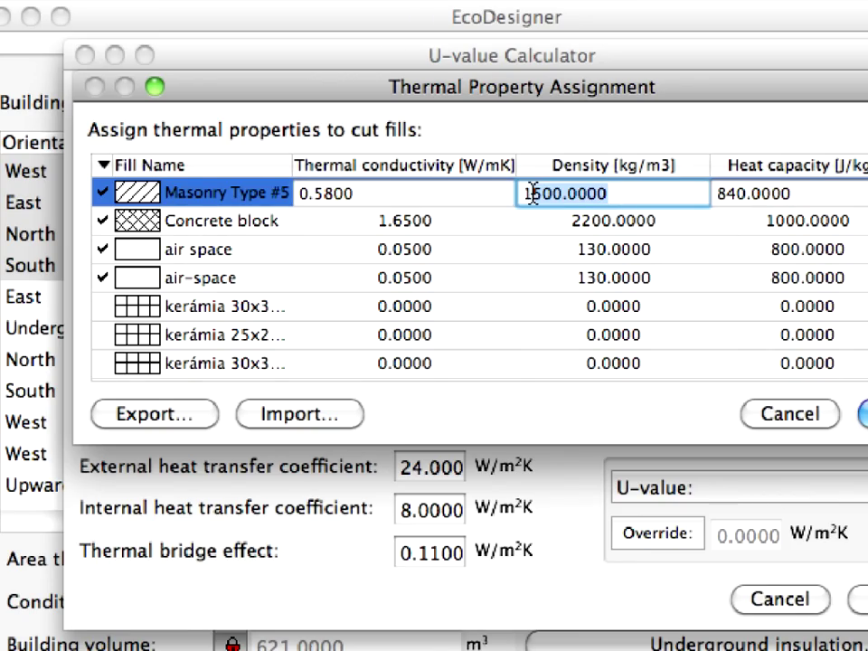
{"action": "left_click_drag", "start_coordinate": [518, 195], "coordinate": [641, 200]}
{"action": "left_click", "coordinate": [726, 193]}
{"action": "double_click", "coordinate": [716, 193]}
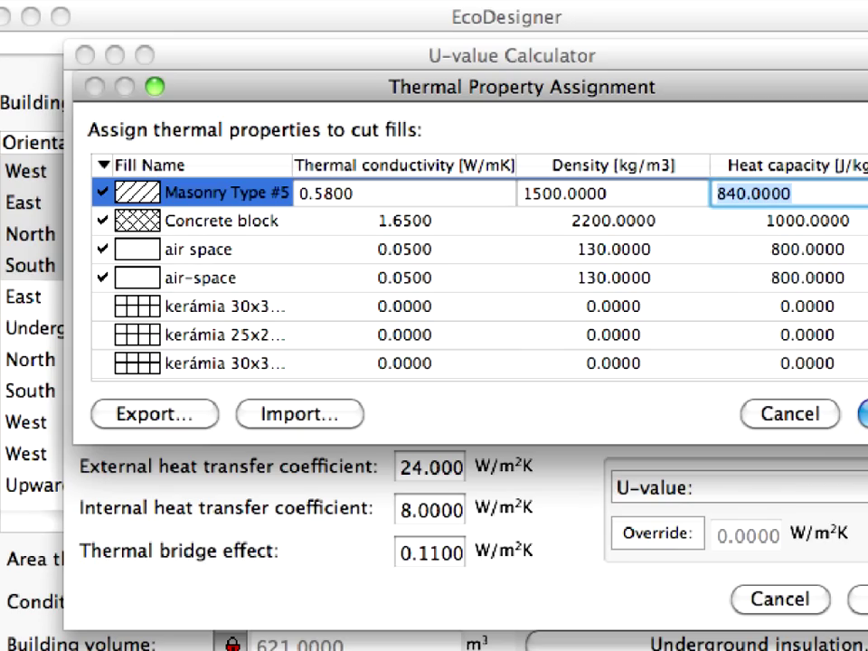
{"action": "left_click", "coordinate": [862, 413]}
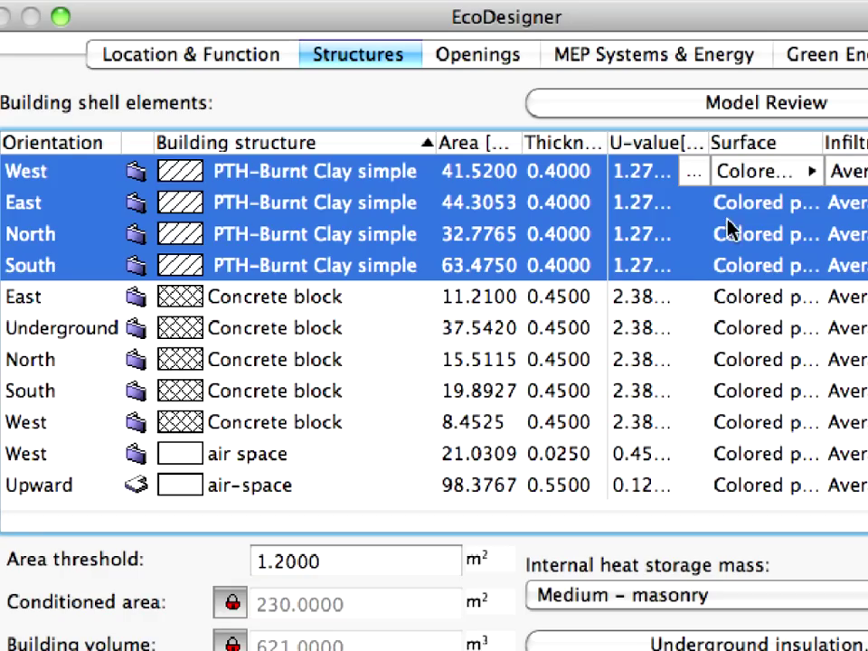
Override the U-value of the four PTH-Burnt Clay simple walls with 1.28 W/m²K
{"action": "left_click_drag", "start_coordinate": [710, 143], "coordinate": [725, 143]}
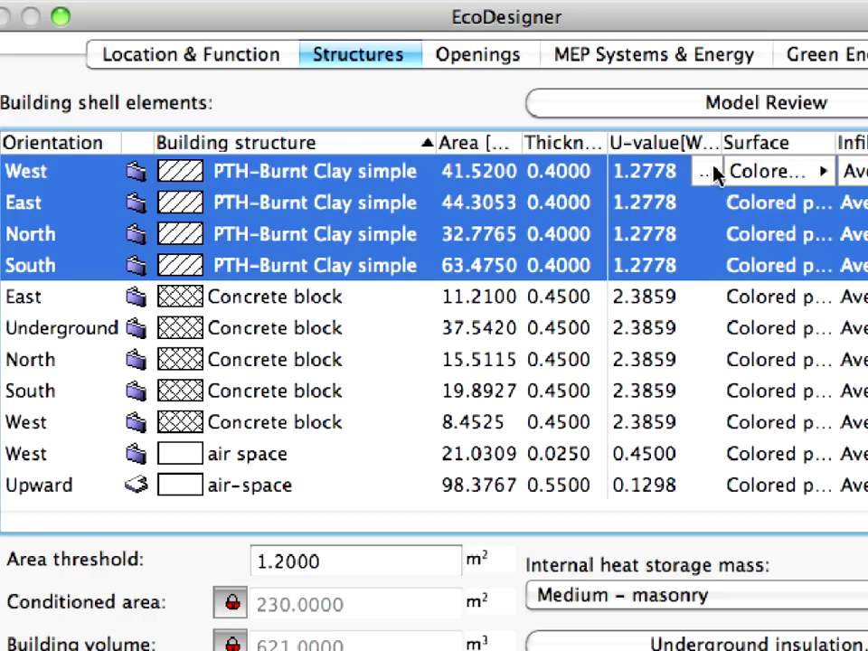
{"action": "left_click", "coordinate": [708, 172]}
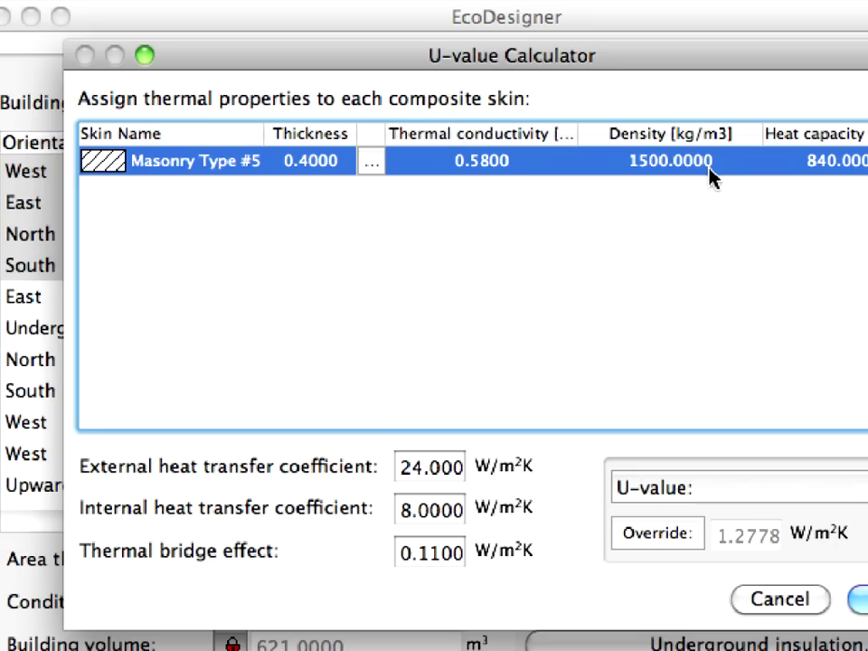
{"action": "left_click", "coordinate": [657, 533]}
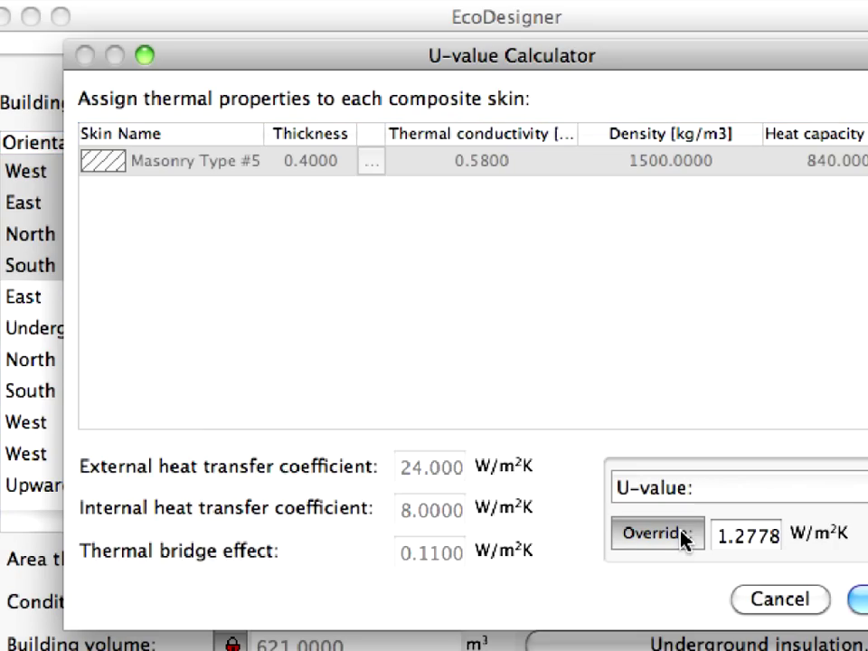
{"action": "double_click", "coordinate": [760, 537]}
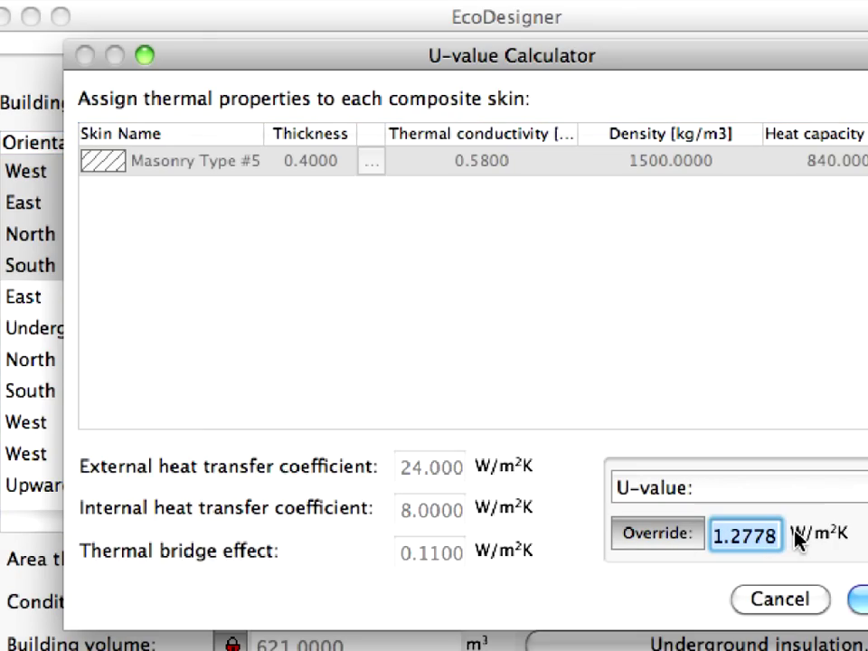
{"action": "type", "text": "1.28"}
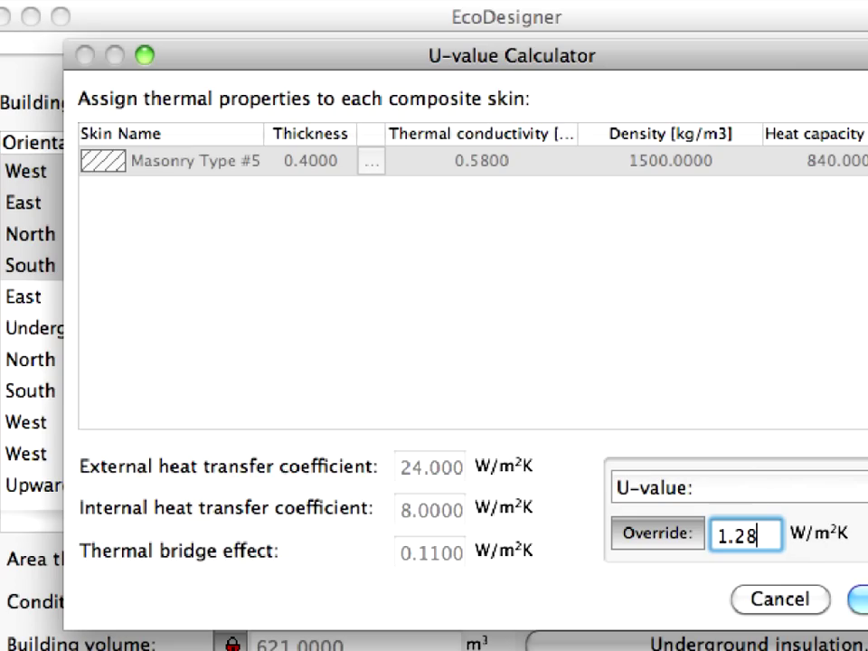
{"action": "key", "text": "Return"}
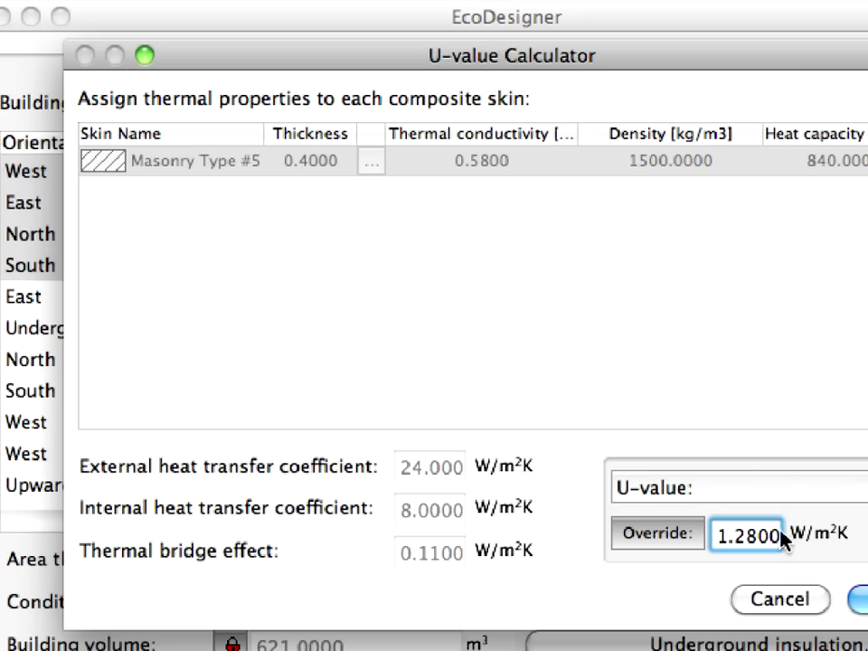
{"action": "double_click", "coordinate": [713, 534]}
{"action": "key", "text": "Return"}
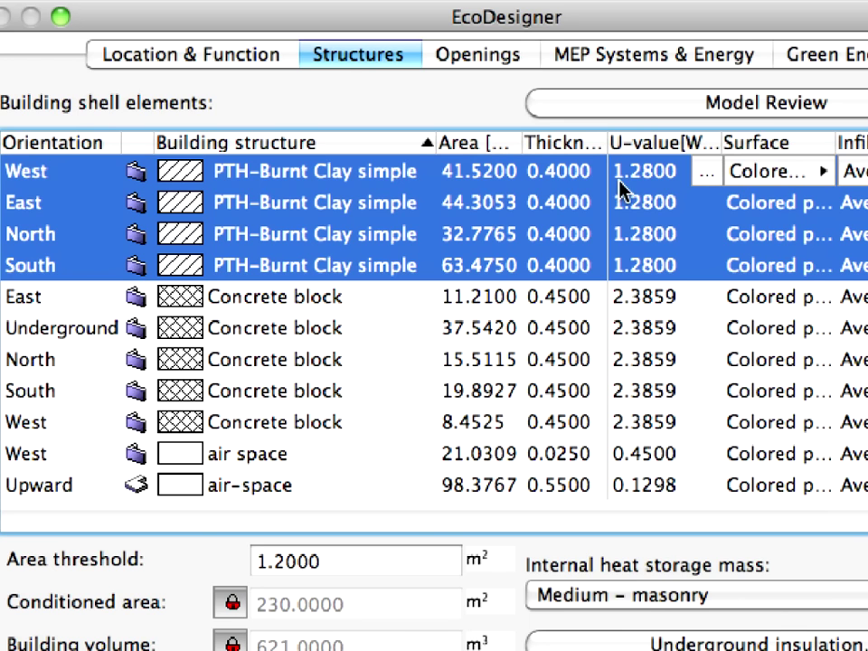
Assign the catalog material CONCRETE LOW CONDUCTIVITY to the fill of all five Concrete block structures
{"action": "left_click", "coordinate": [361, 298]}
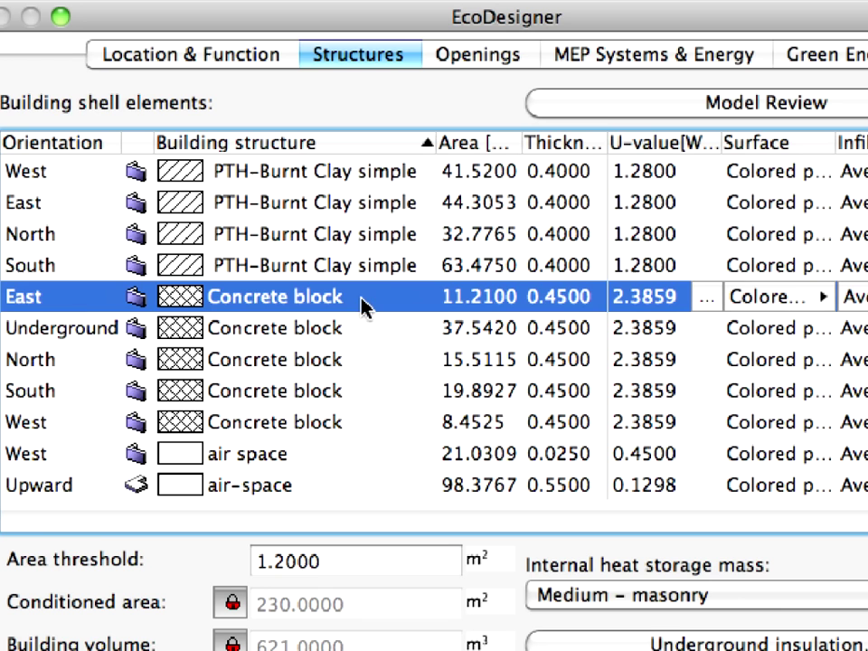
{"action": "left_click", "coordinate": [360, 422], "text": "shift"}
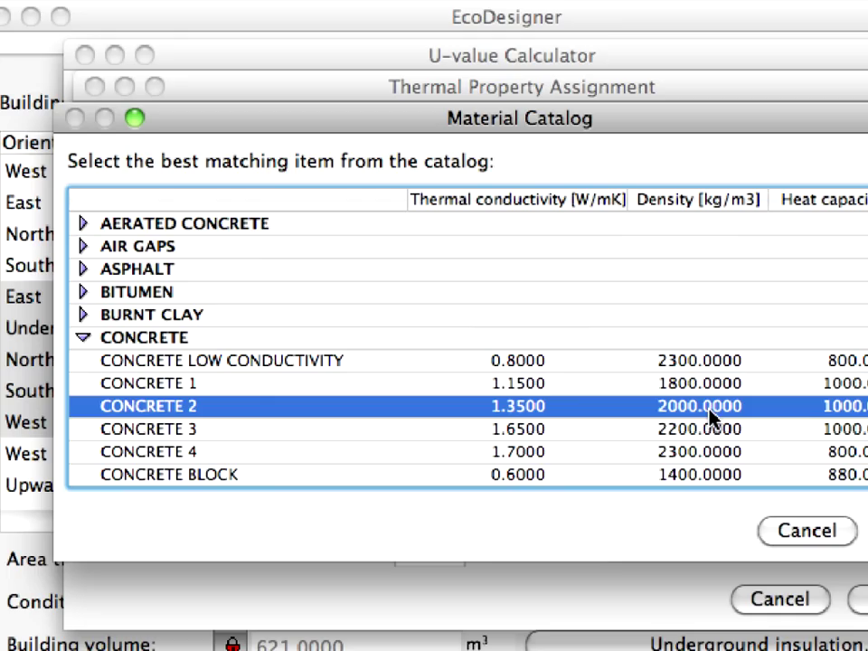
{"action": "left_click", "coordinate": [709, 387]}
{"action": "left_click", "coordinate": [712, 365]}
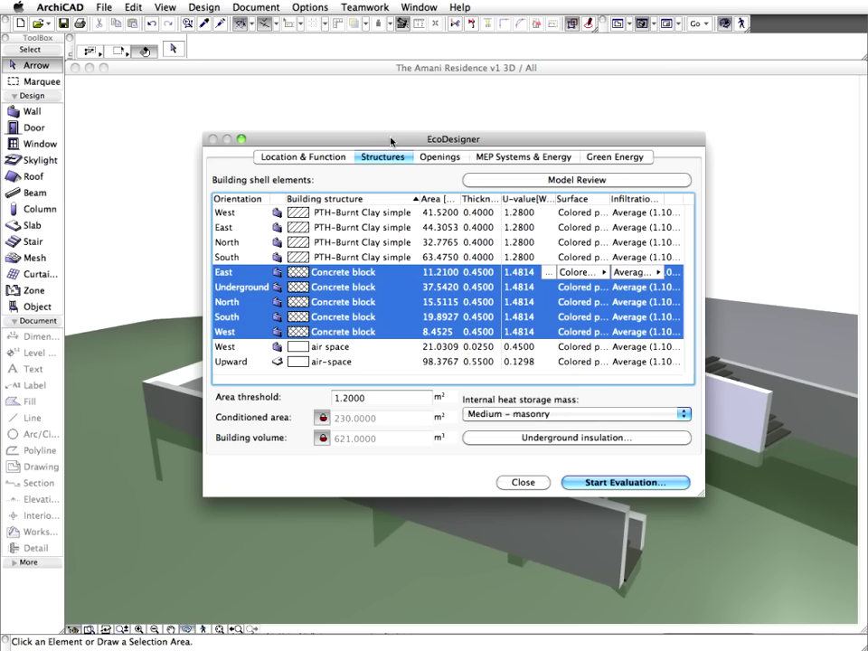
Run the energy evaluation and examine the report's key values, energy consumption, carbon footprint and monthly energy balance
{"action": "left_click", "coordinate": [621, 482]}
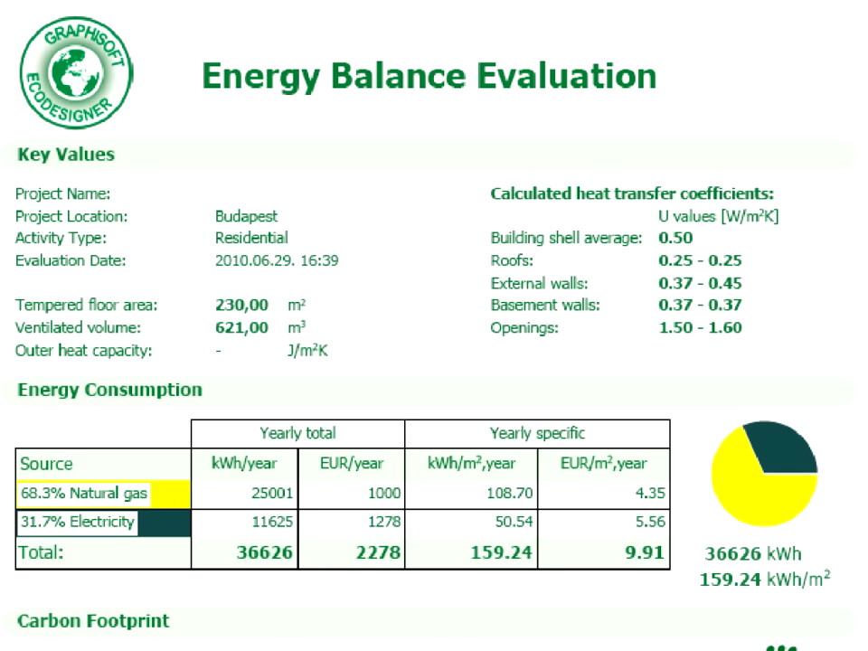
{"action": "scroll", "coordinate": [434, 326], "scroll_direction": "down", "scroll_amount": 5}
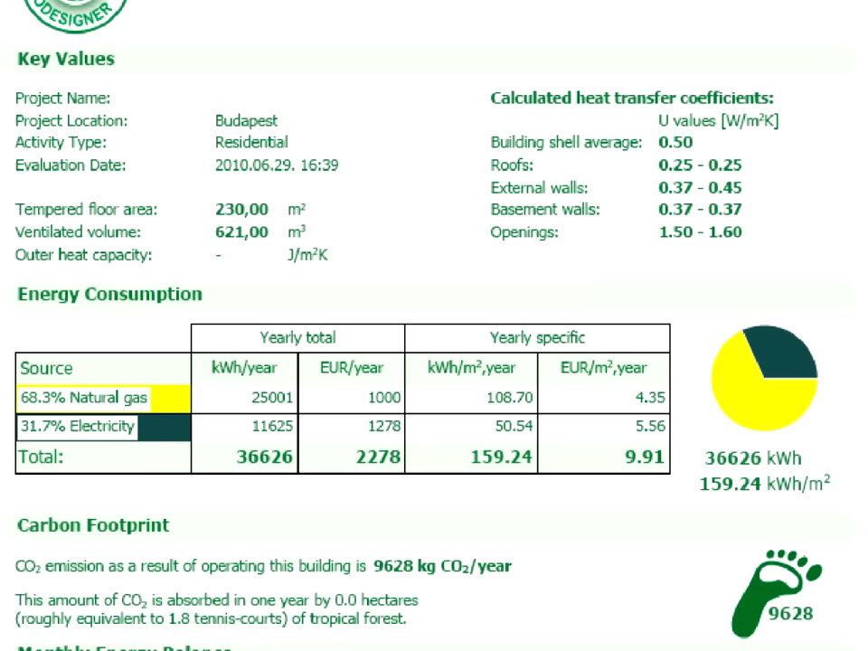
{"action": "scroll", "coordinate": [317, 244], "scroll_direction": "down", "scroll_amount": 1}
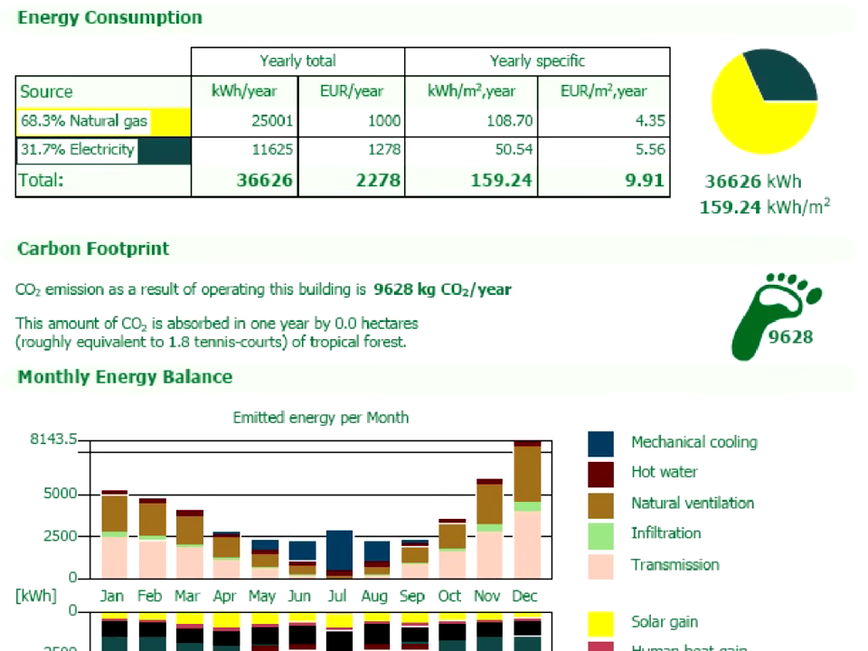
{"action": "scroll", "coordinate": [434, 325], "scroll_direction": "down", "scroll_amount": 3}
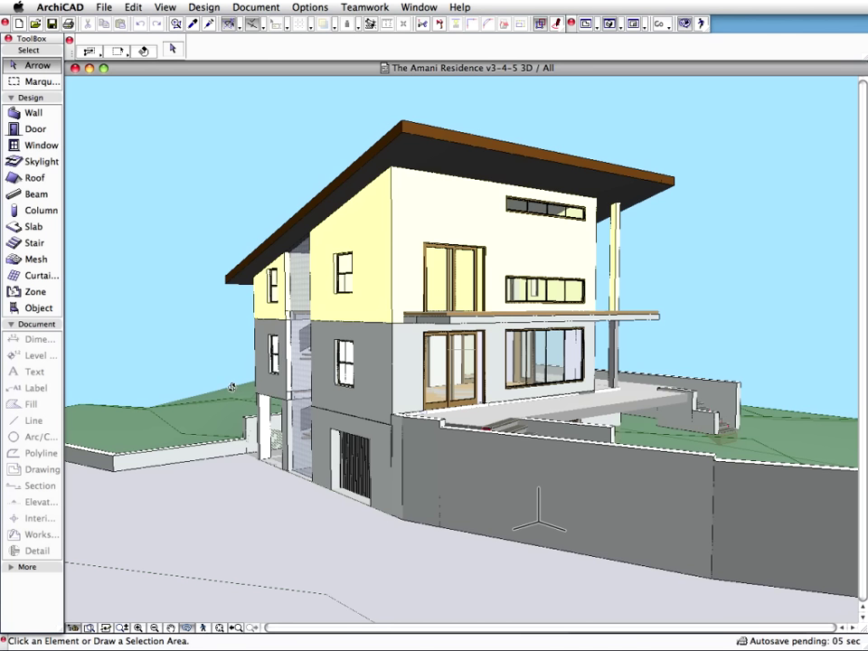
Run the EcoDesigner energy evaluation for the Amani Residence v3-4-5 model with its existing settings
{"action": "middle_click_drag", "start_coordinate": [233, 386], "coordinate": [463, 342], "text": "shift"}
{"action": "left_click", "coordinate": [203, 8]}
{"action": "mouse_move", "coordinate": [406, 392]}
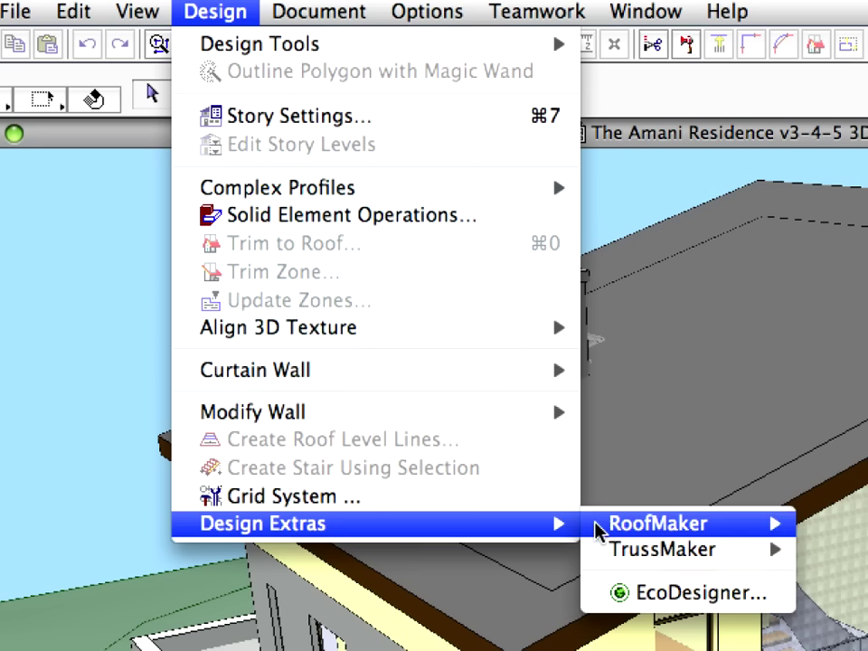
{"action": "left_click", "coordinate": [782, 597]}
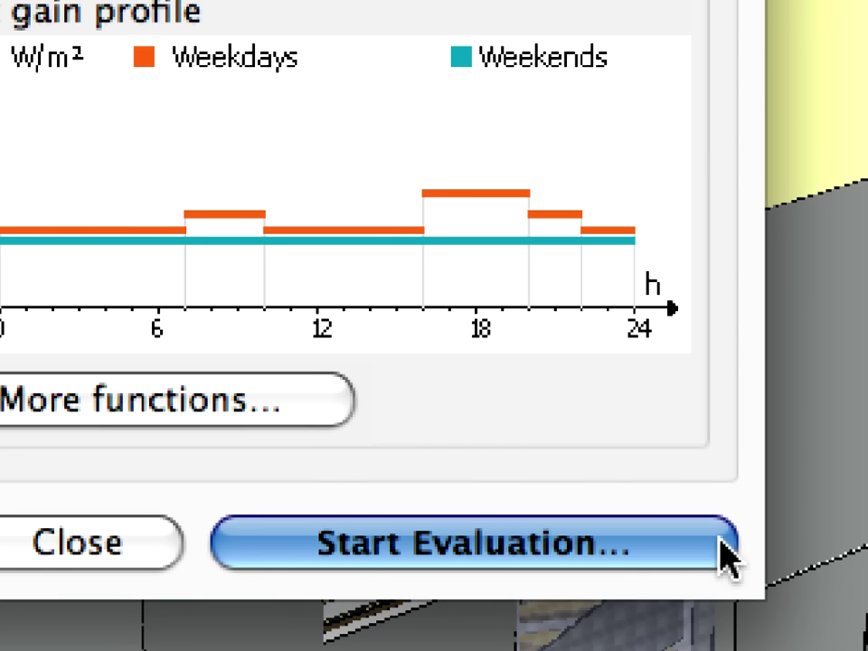
{"action": "left_click", "coordinate": [722, 538]}
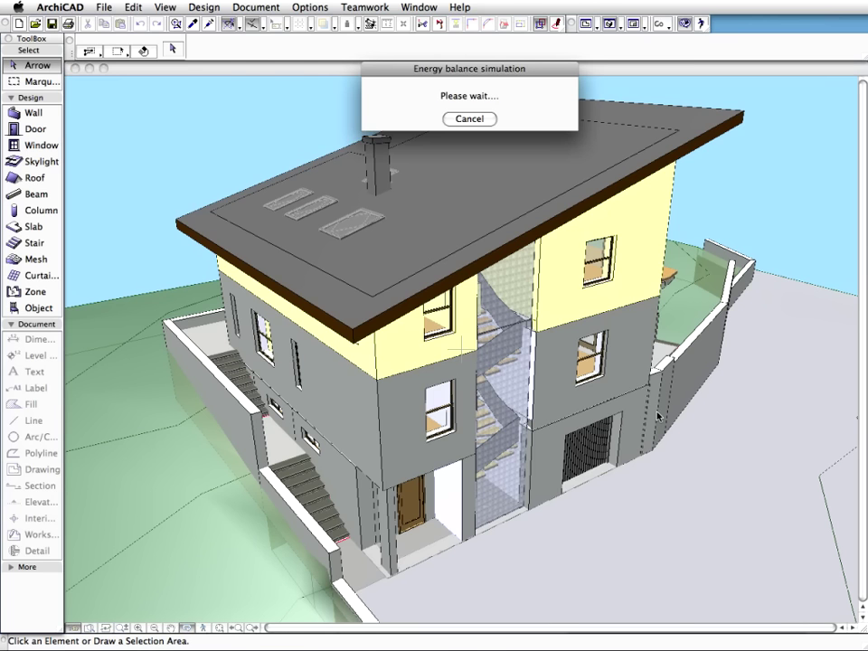
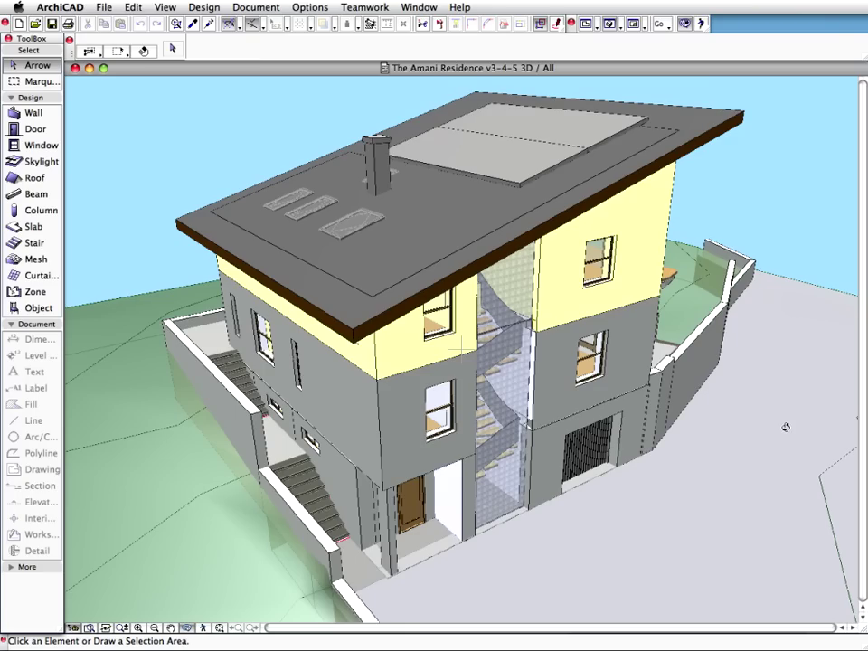
Open EcoDesigner for the model with roof collectors and check its MEP heating, cooling, ventilation and hot water settings
{"action": "left_click", "coordinate": [193, 6]}
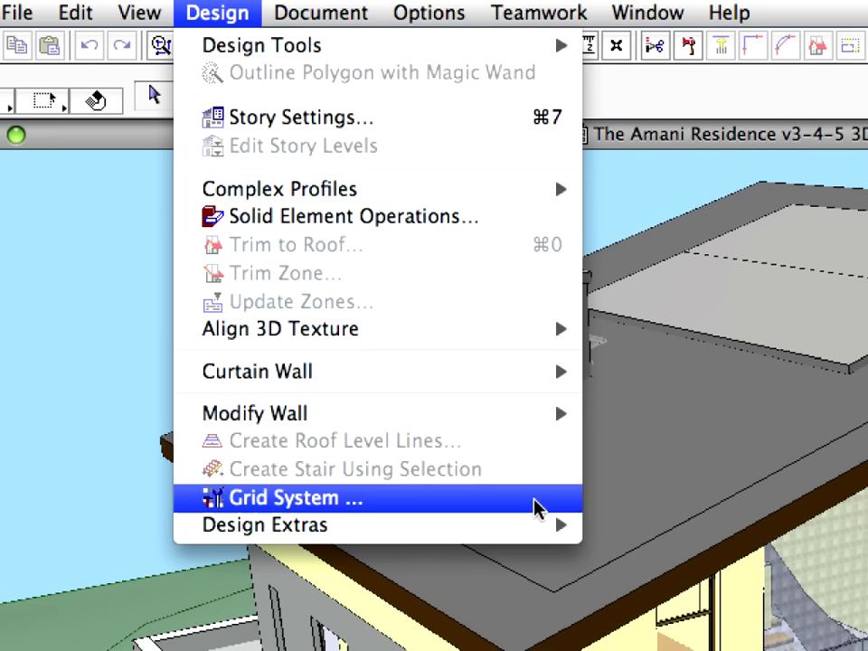
{"action": "mouse_move", "coordinate": [371, 264]}
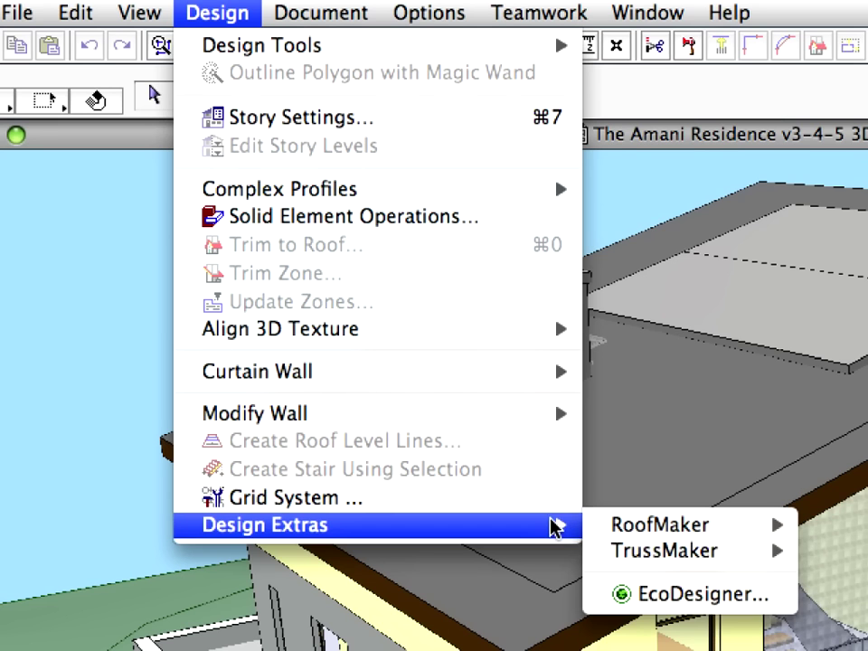
{"action": "left_click", "coordinate": [778, 599]}
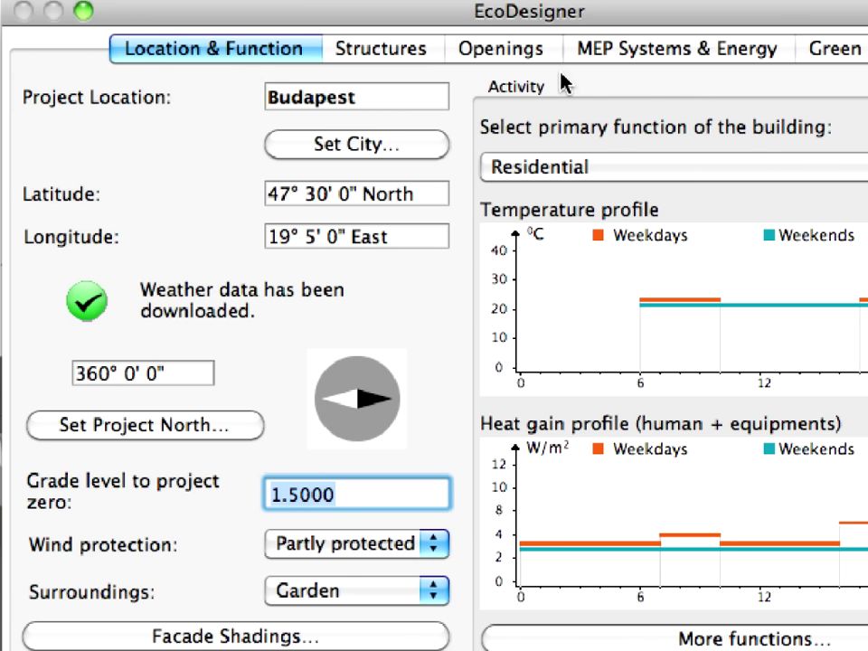
{"action": "left_click", "coordinate": [641, 54]}
{"action": "key", "text": "Tab"}
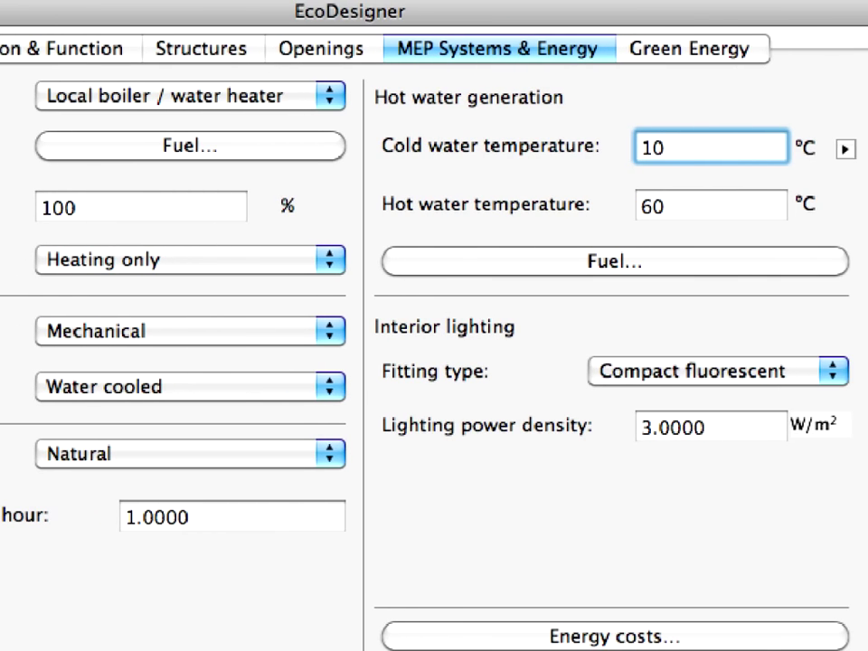
{"action": "key", "text": "Tab"}
{"action": "left_click", "coordinate": [216, 332]}
{"action": "left_click", "coordinate": [367, 337]}
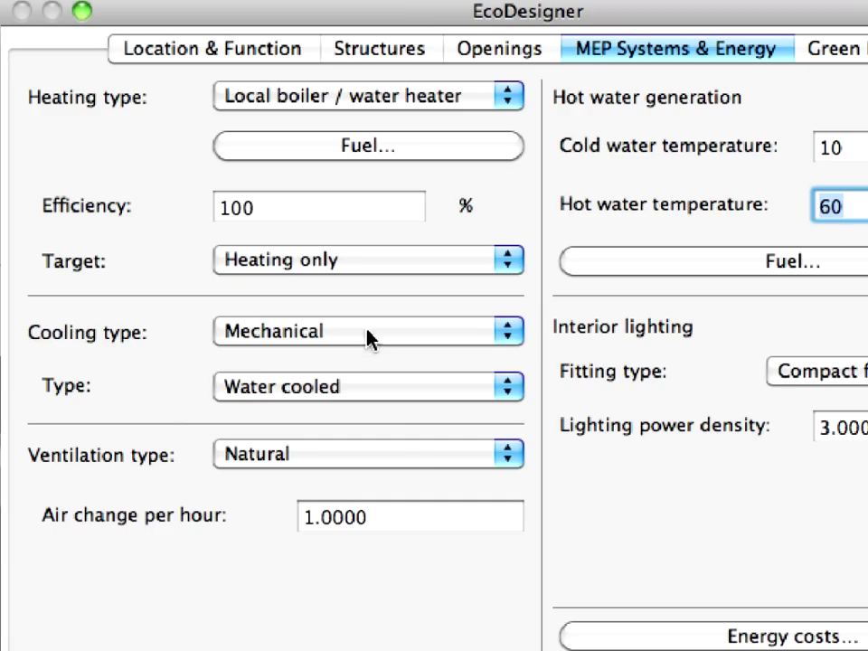
{"action": "left_click", "coordinate": [411, 456]}
{"action": "left_click", "coordinate": [411, 457]}
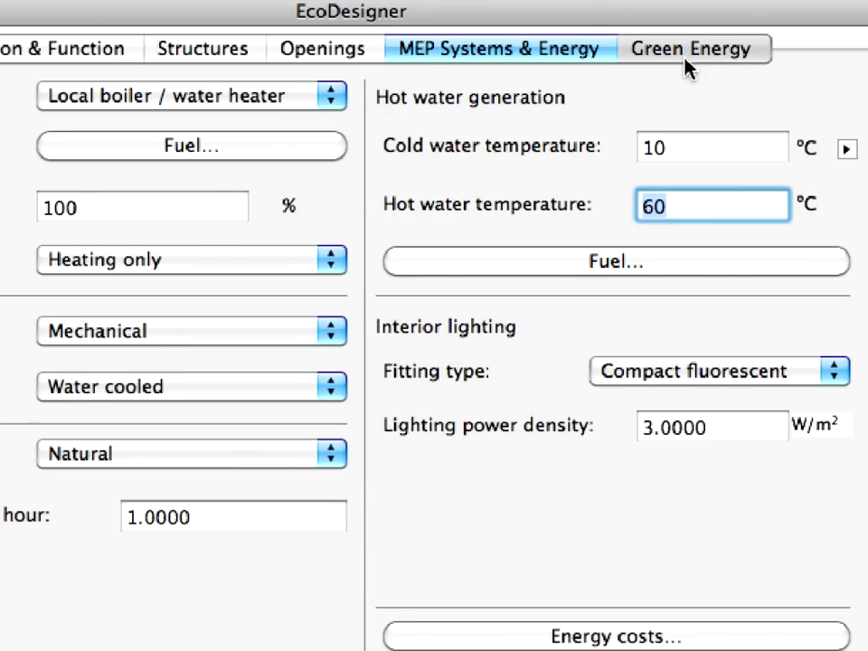
Enable the solar collector for space heating and hot water generation, and run the energy evaluation
{"action": "left_click", "coordinate": [686, 62]}
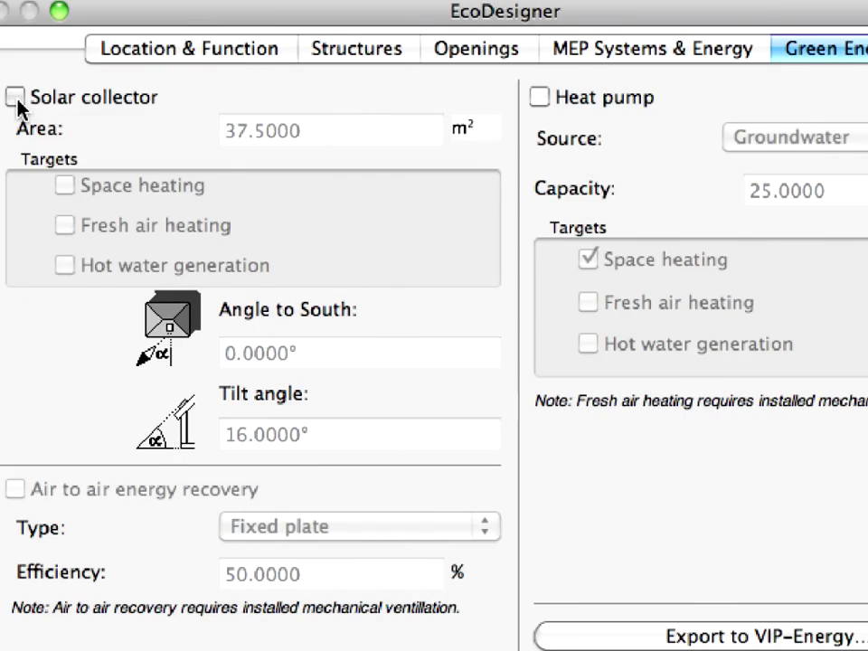
{"action": "left_click", "coordinate": [15, 97]}
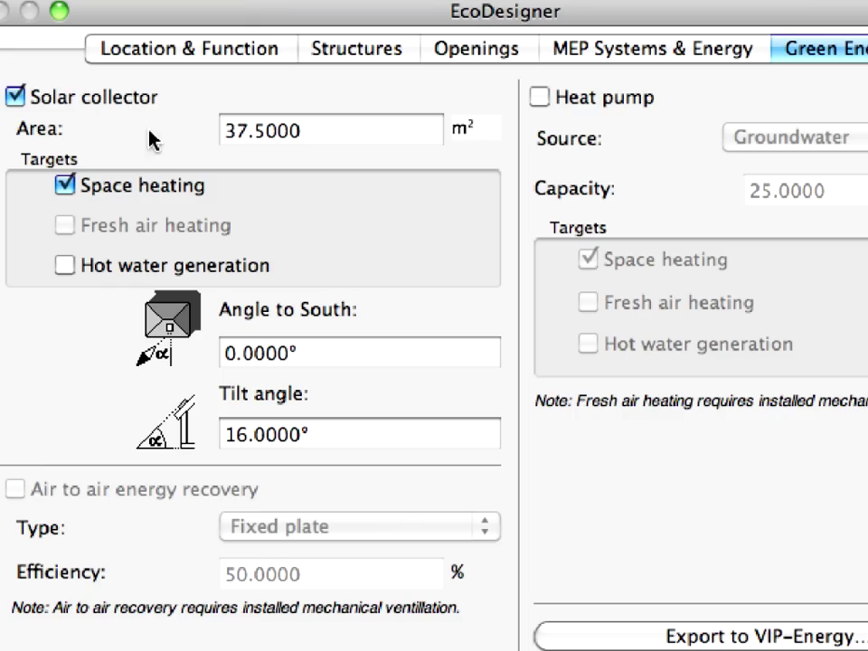
{"action": "left_click", "coordinate": [65, 265]}
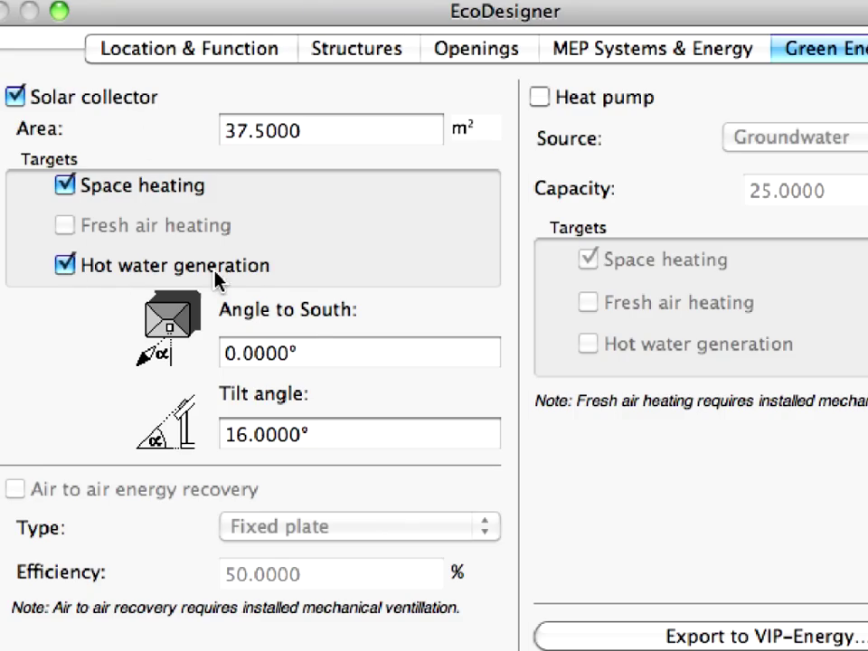
{"action": "left_click_drag", "start_coordinate": [304, 350], "coordinate": [244, 353]}
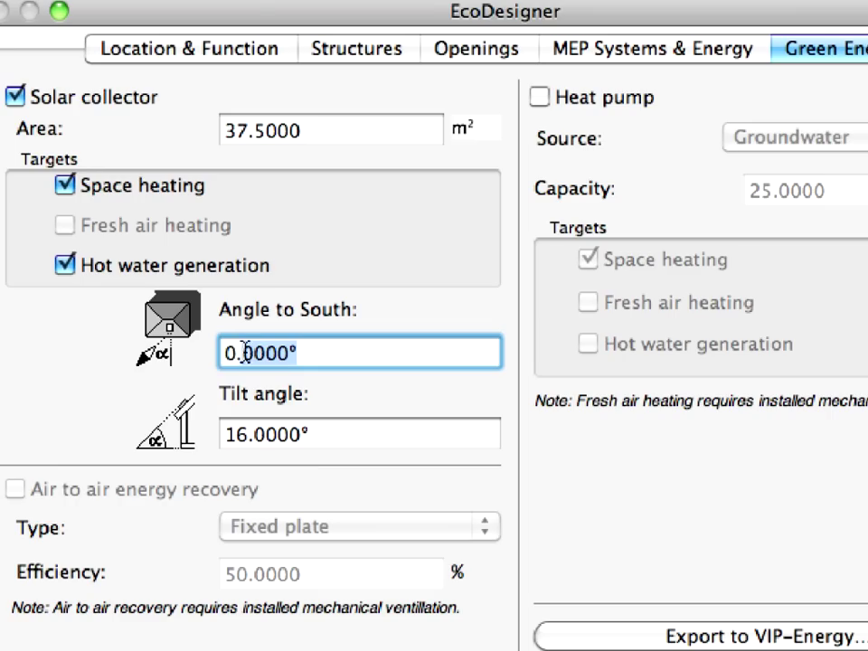
{"action": "left_click", "coordinate": [333, 438]}
{"action": "left_click_drag", "start_coordinate": [334, 437], "coordinate": [217, 434]}
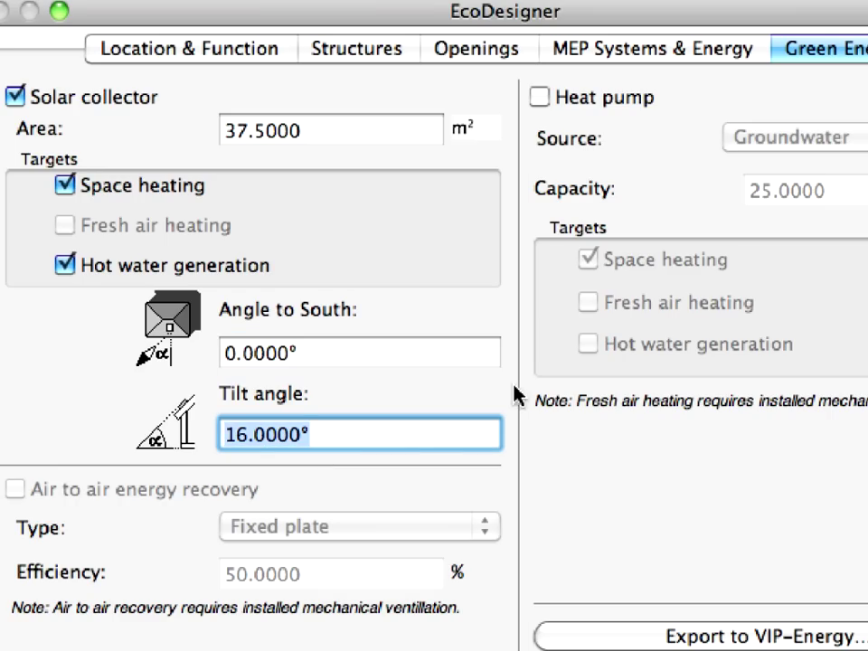
{"action": "left_click", "coordinate": [430, 436]}
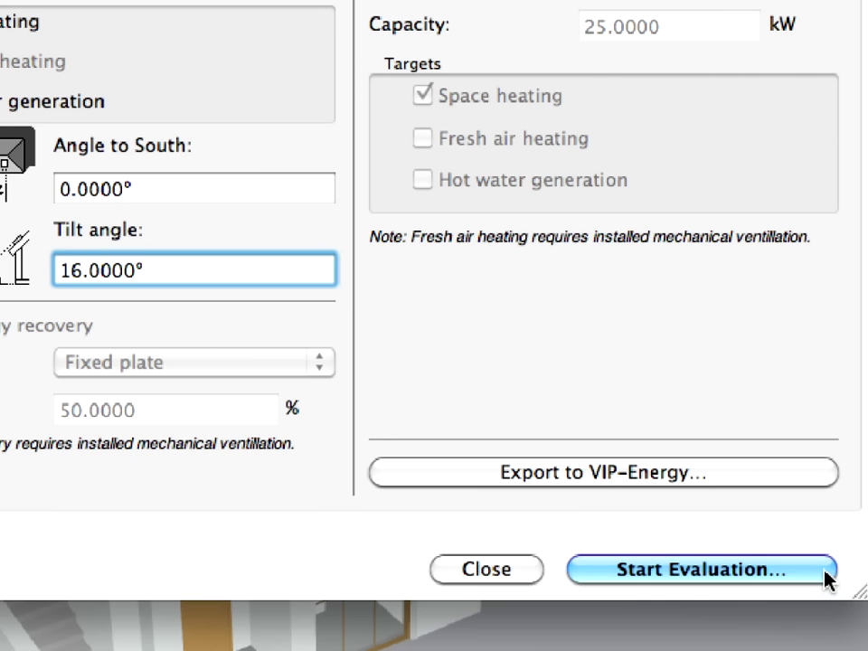
{"action": "left_click", "coordinate": [819, 570]}
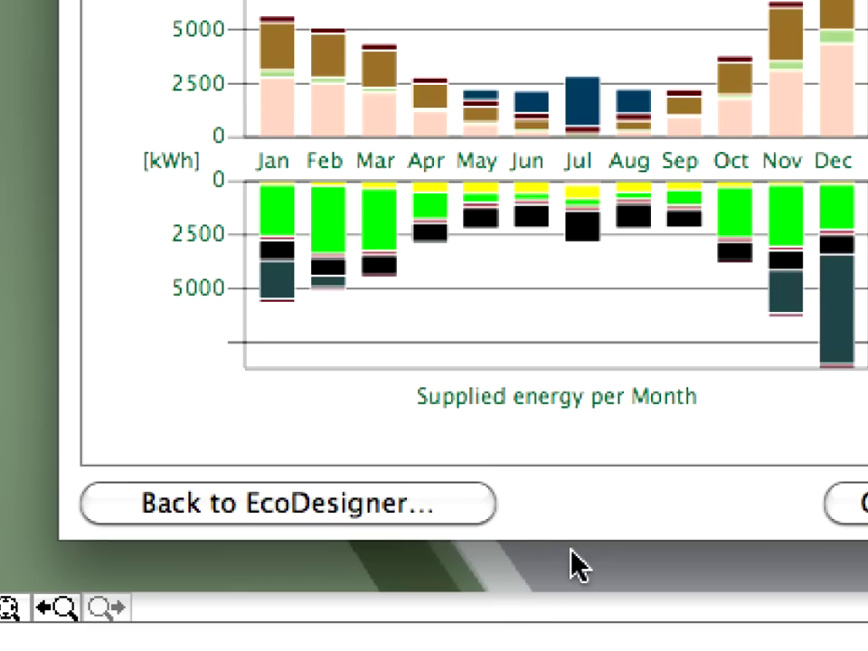
Return from the report to the EcoDesigner settings and enable the heat pump for space heating, keeping Groundwater as its source
{"action": "left_click", "coordinate": [480, 511]}
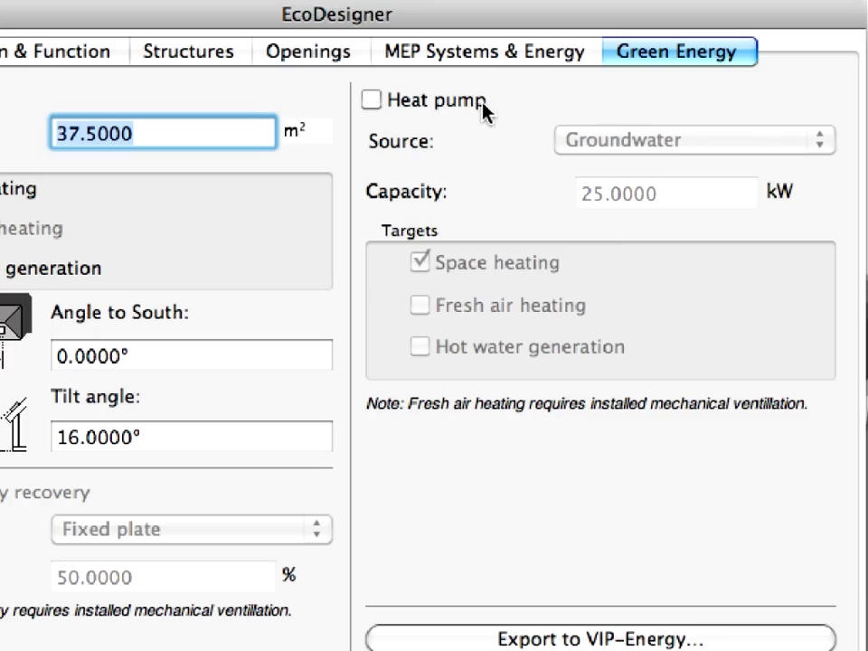
{"action": "left_click", "coordinate": [372, 100]}
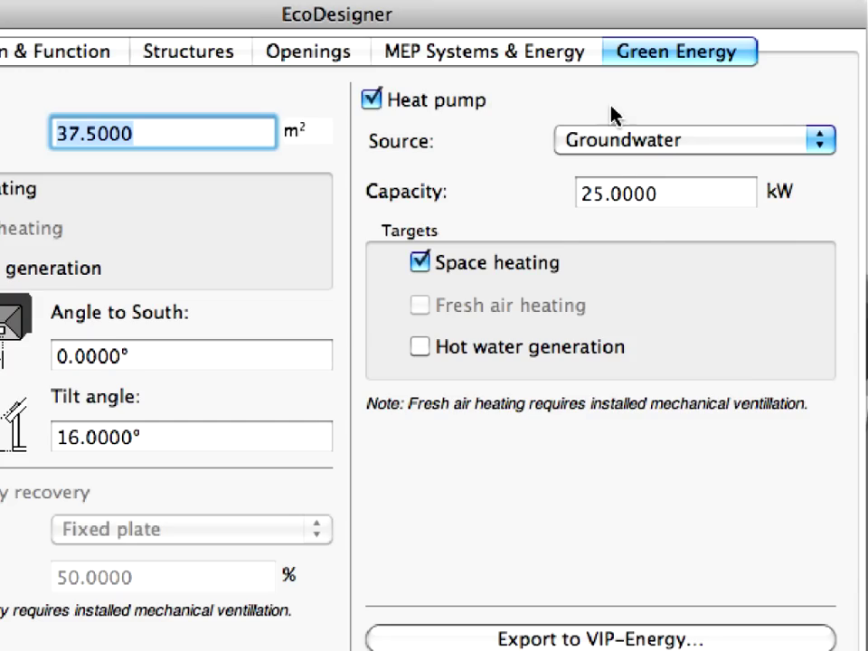
{"action": "left_click", "coordinate": [821, 140]}
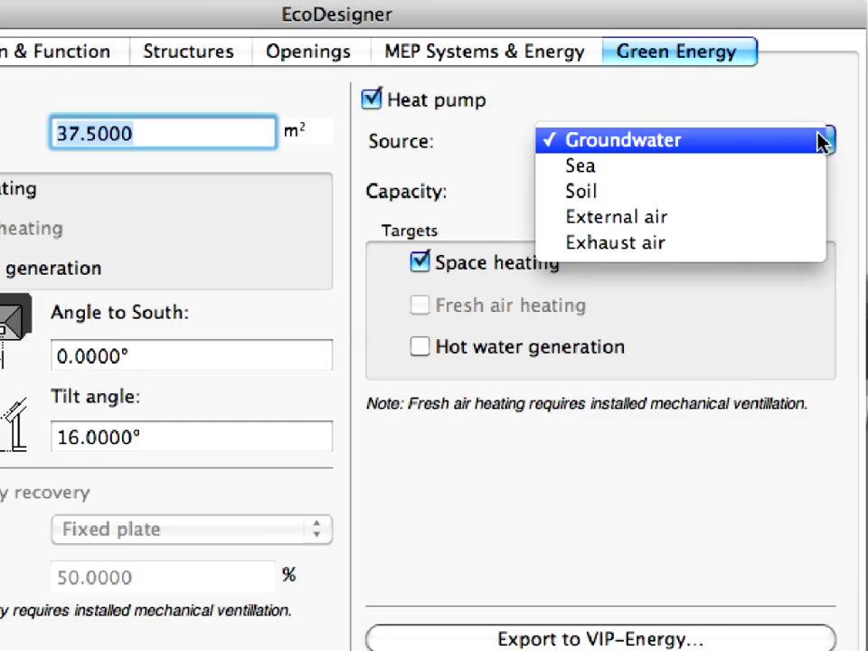
{"action": "left_click", "coordinate": [821, 140]}
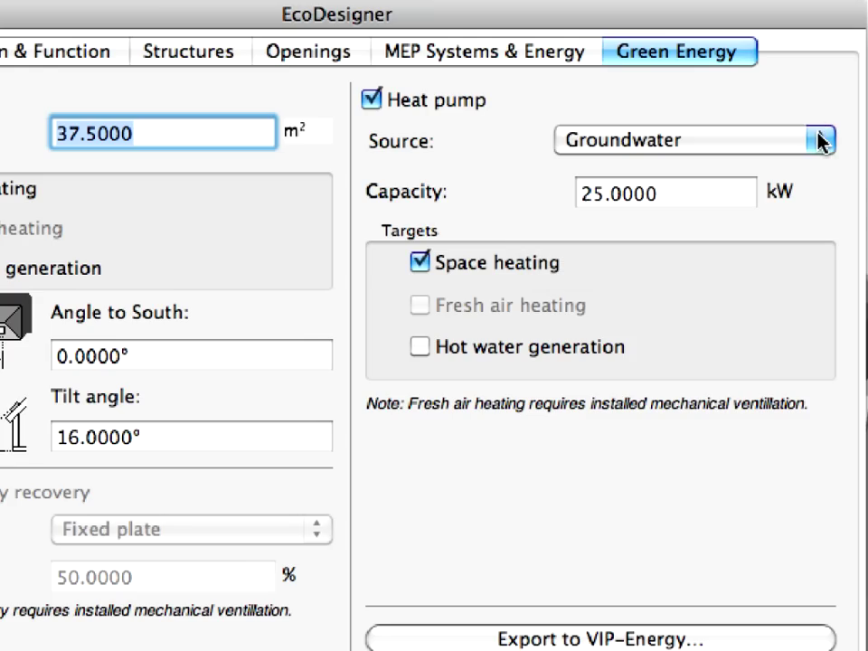
Set the groundwater heat pump's capacity to 15 kW in the green energy settings
{"action": "left_click", "coordinate": [583, 192]}
{"action": "double_click", "coordinate": [573, 200]}
{"action": "left_click", "coordinate": [583, 191]}
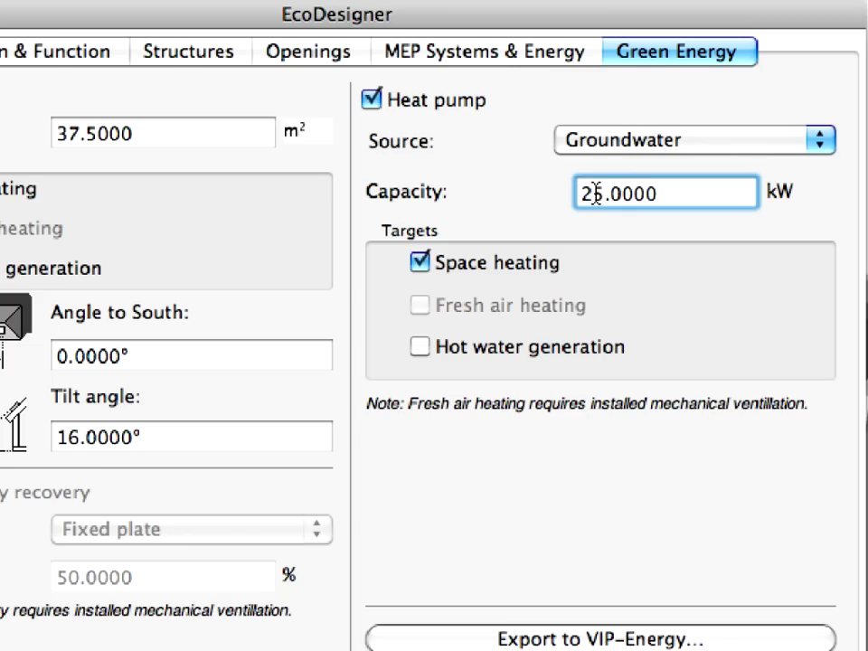
{"action": "key", "text": "BackSpace"}
{"action": "type", "text": "1"}
{"action": "left_click_drag", "start_coordinate": [668, 193], "coordinate": [568, 194]}
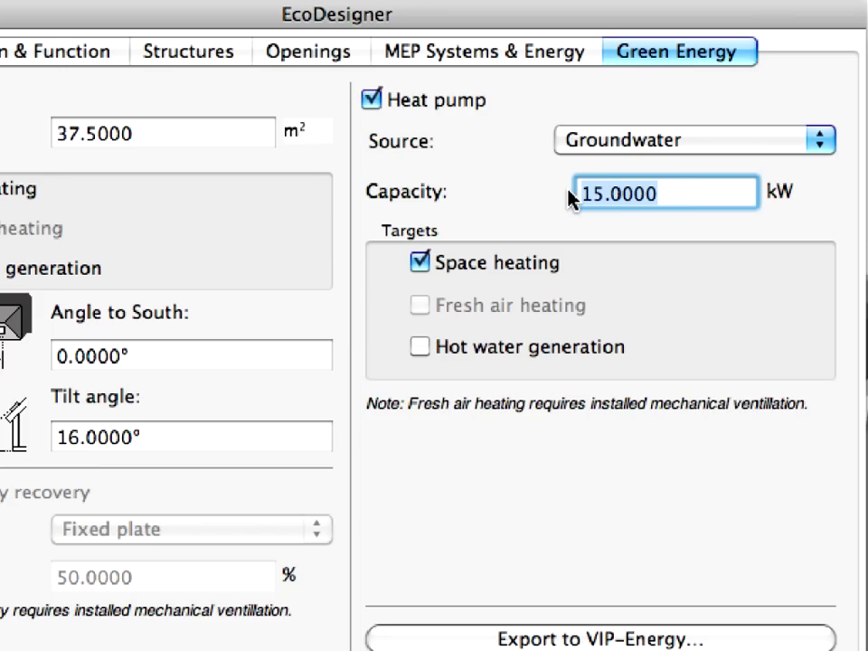
Change the cooling type in the MEP systems settings from mechanical to Heat pump
{"action": "left_click", "coordinate": [534, 60]}
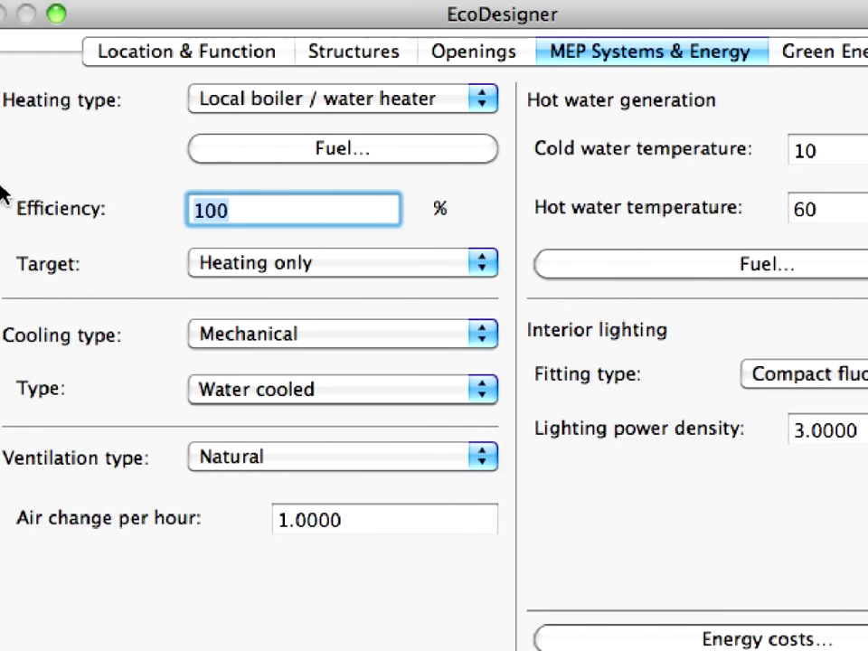
{"action": "left_click", "coordinate": [514, 334]}
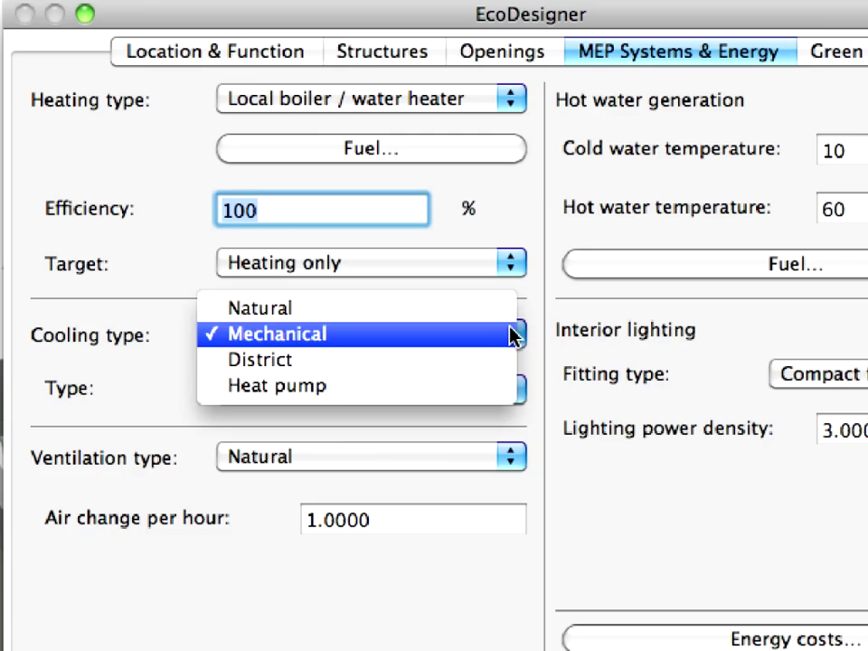
{"action": "left_click", "coordinate": [500, 389]}
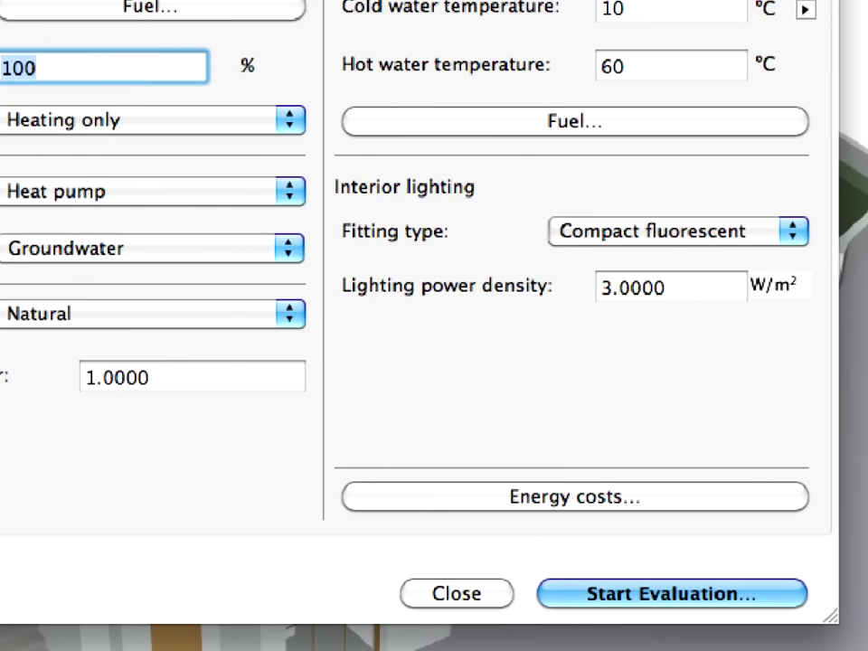
Run the energy evaluation and review the report's consumption, carbon footprint and monthly energy balance sections
{"action": "left_click", "coordinate": [793, 598]}
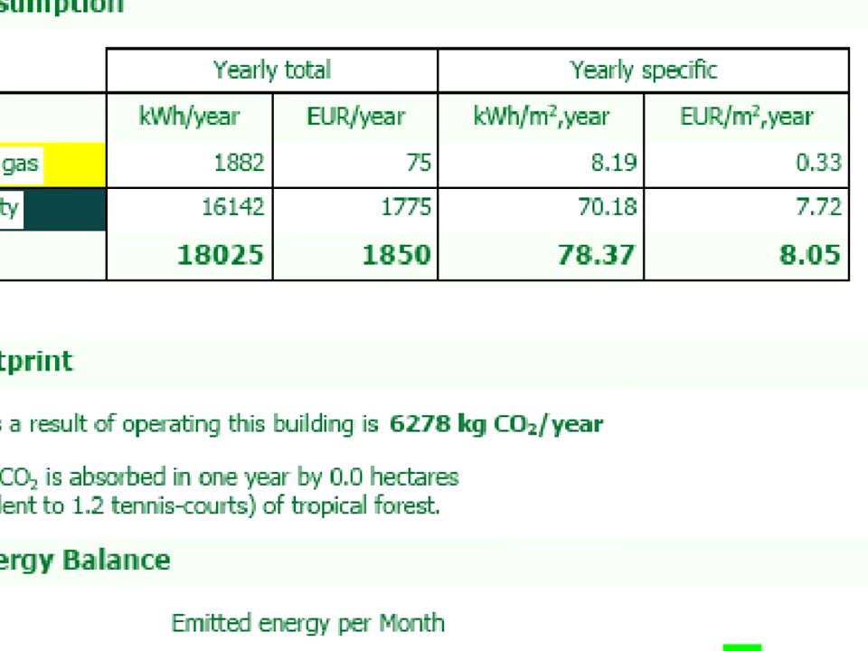
{"action": "scroll", "coordinate": [434, 326], "scroll_direction": "down", "scroll_amount": 5}
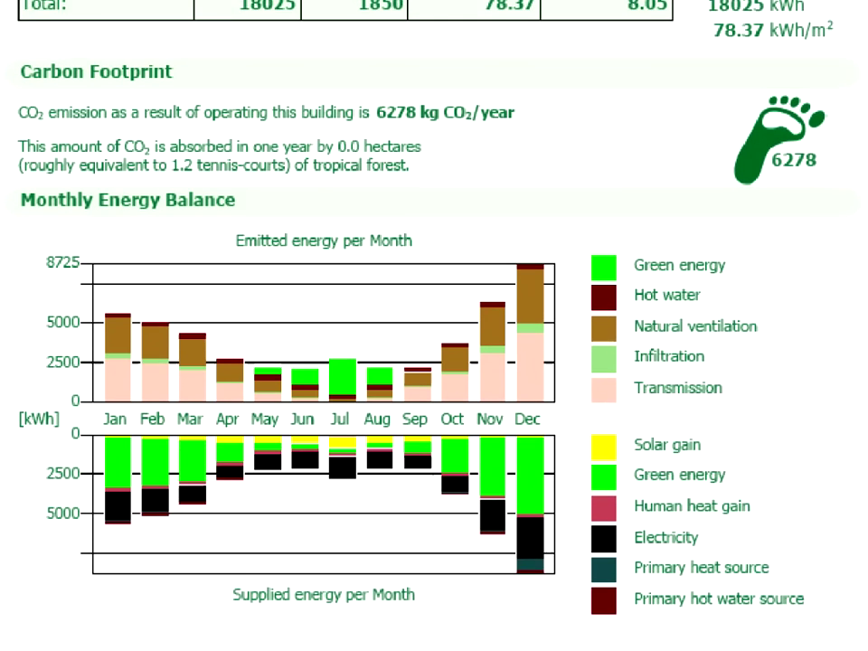
{"action": "scroll", "coordinate": [434, 325], "scroll_direction": "down", "scroll_amount": 2}
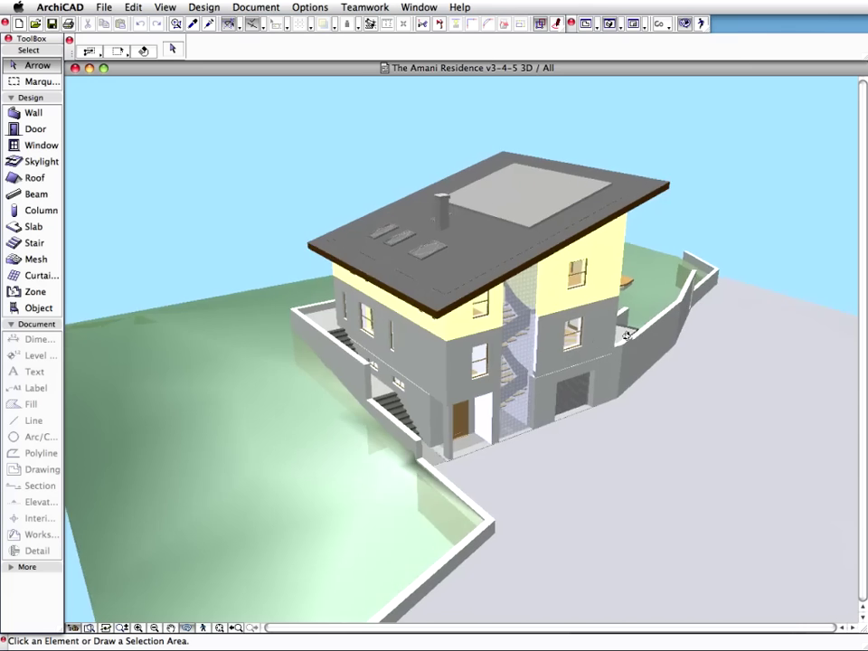
Orbit the 3D model of the residence to examine its terrace side with the exterior stairs up close
{"action": "middle_click_drag", "start_coordinate": [624, 334], "coordinate": [185, 326], "text": "shift"}
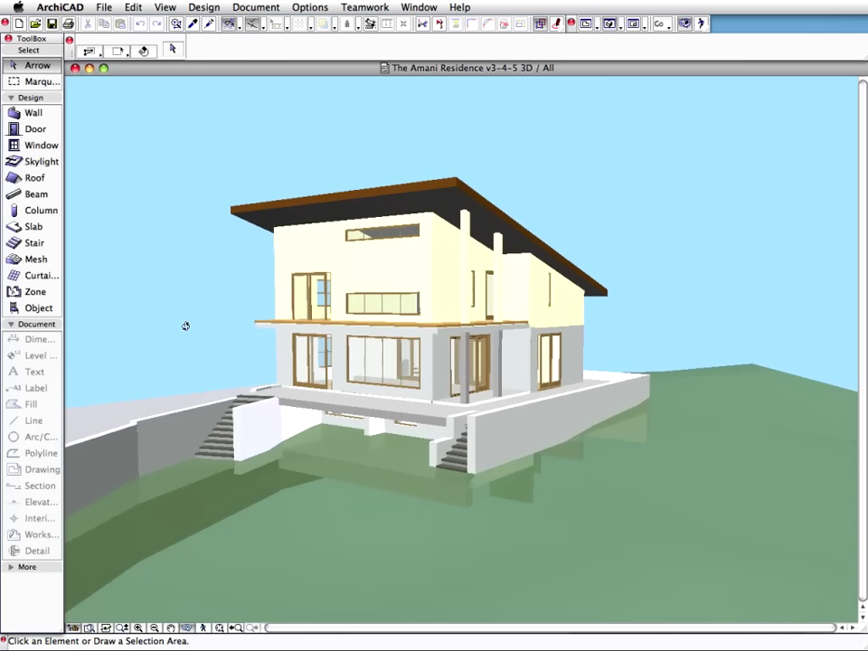
{"action": "scroll", "coordinate": [407, 295], "scroll_direction": "up", "scroll_amount": 6}
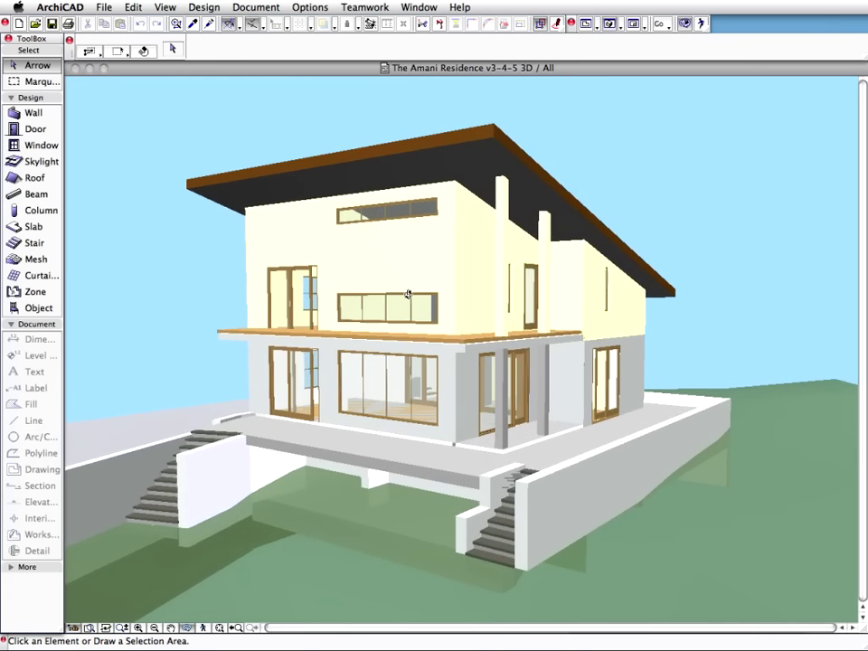
{"action": "scroll", "coordinate": [407, 295], "scroll_direction": "up", "scroll_amount": 4}
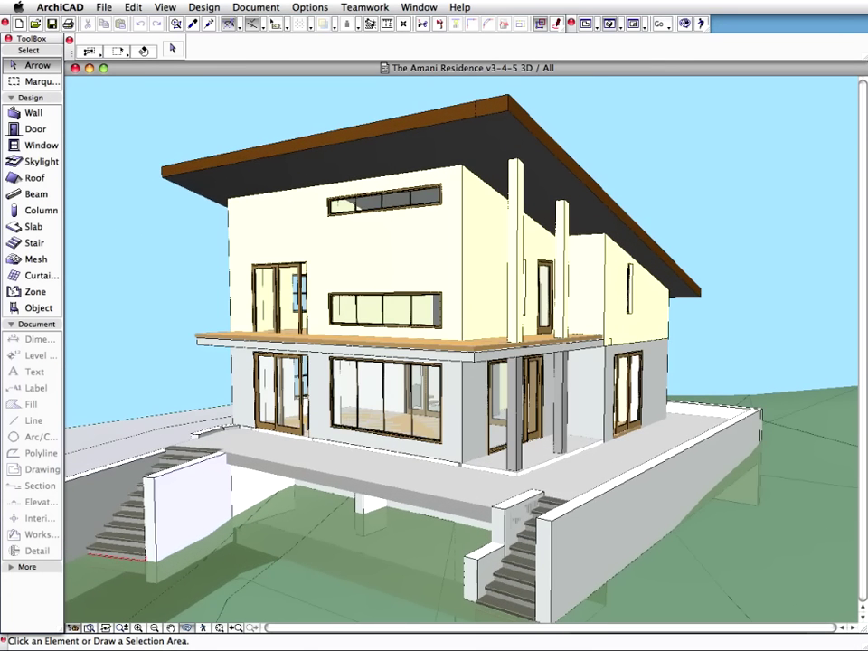